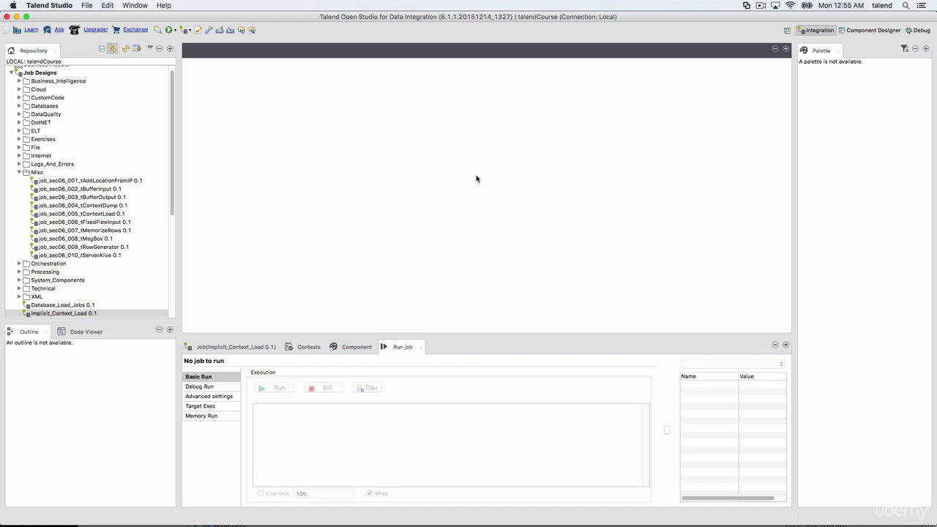
Open the Implicit_Context_Load job and the job_sec06_005_tContextLoad job from the Misc folder.
scroll(171, 192, "down", 3)
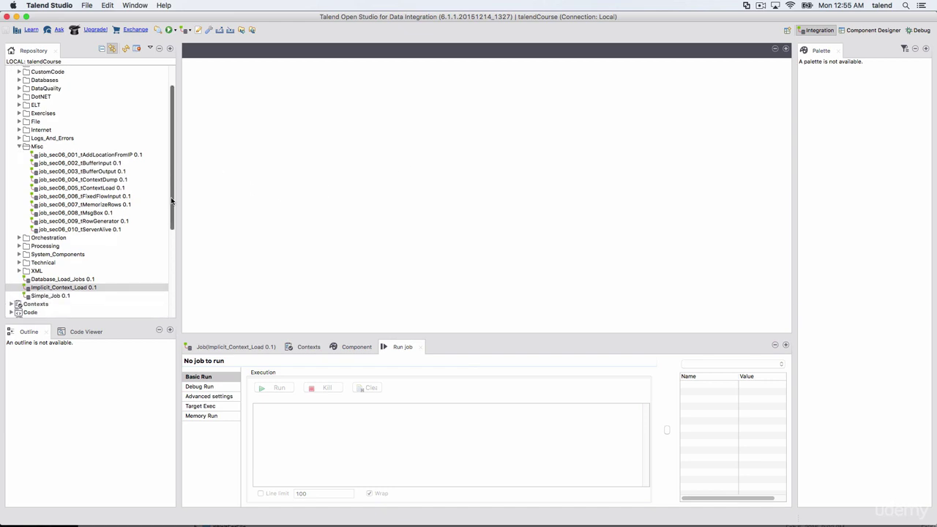
left_click(19, 146)
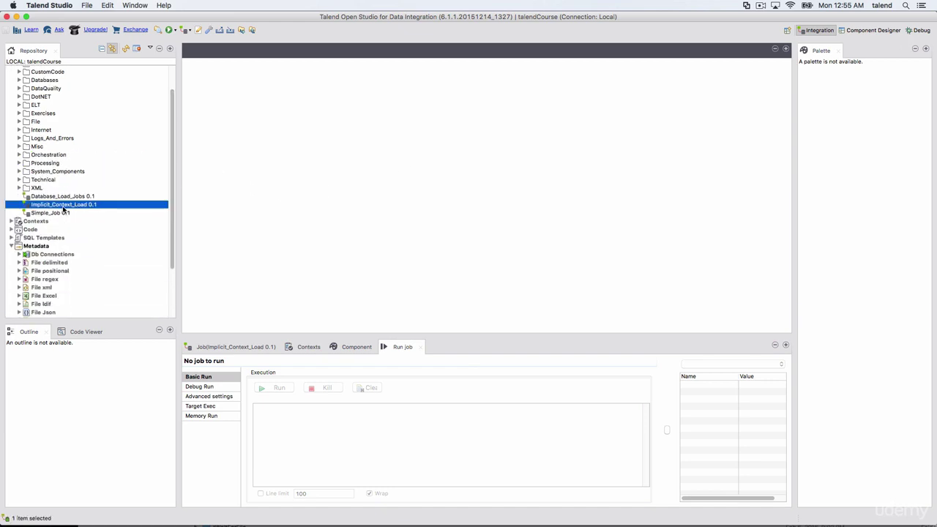
double_click(54, 207)
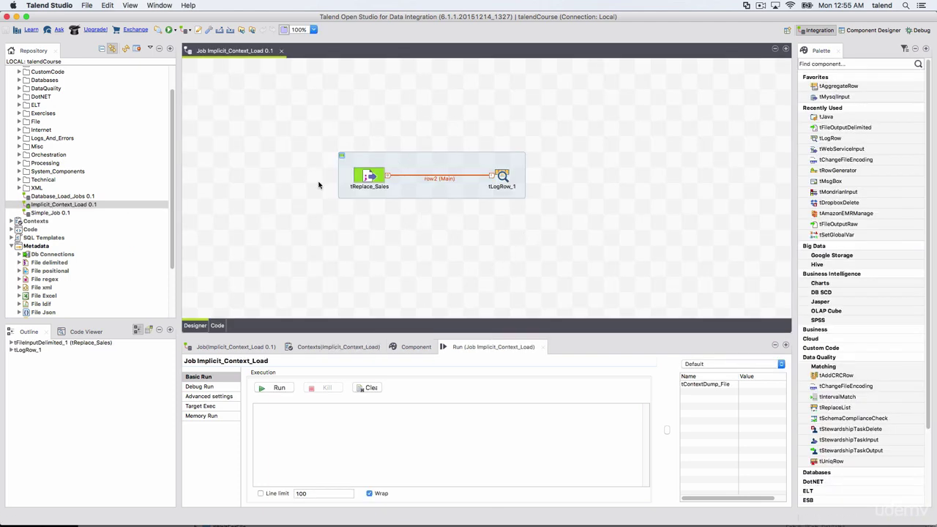
left_click(20, 148)
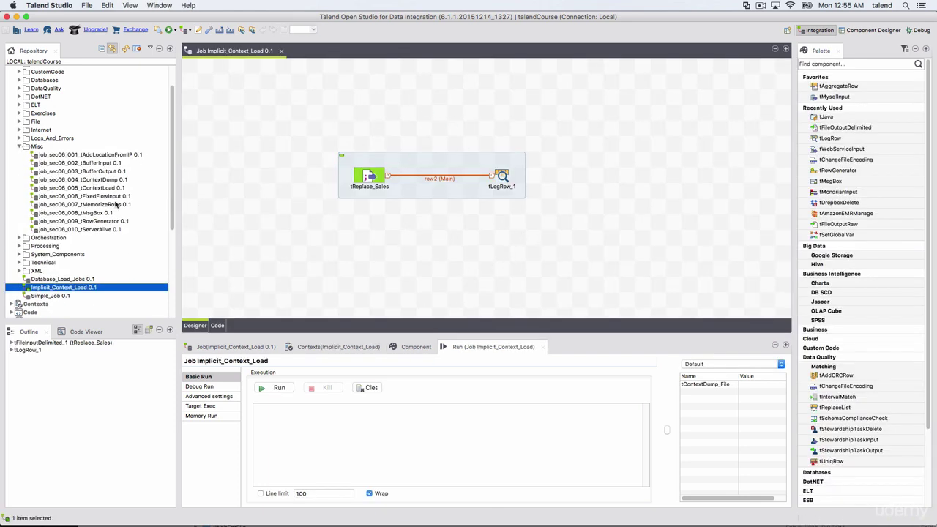
left_click(104, 188)
double_click(105, 188)
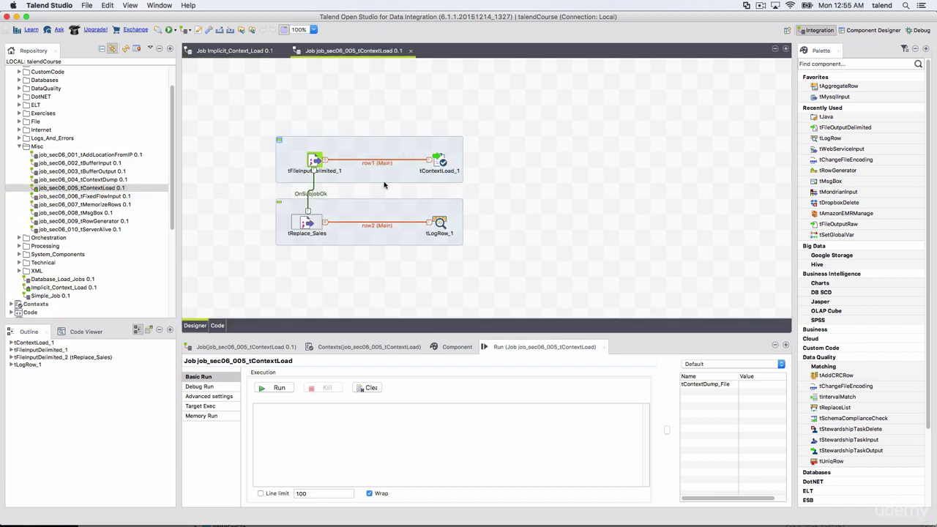
Examine the two subjobs of the tContextLoad job and the file name setting of its tReplace_Sales component.
left_click(316, 161)
left_click(441, 162)
left_click(342, 234)
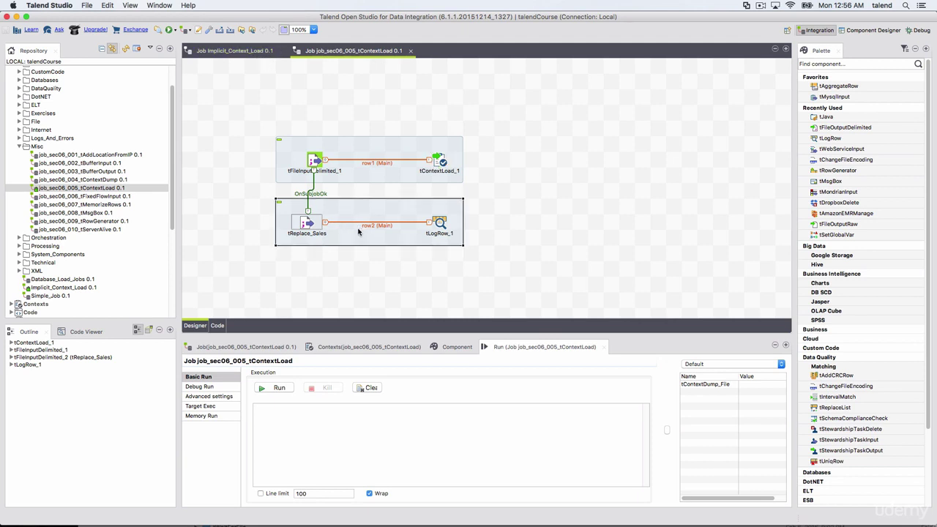
double_click(308, 223)
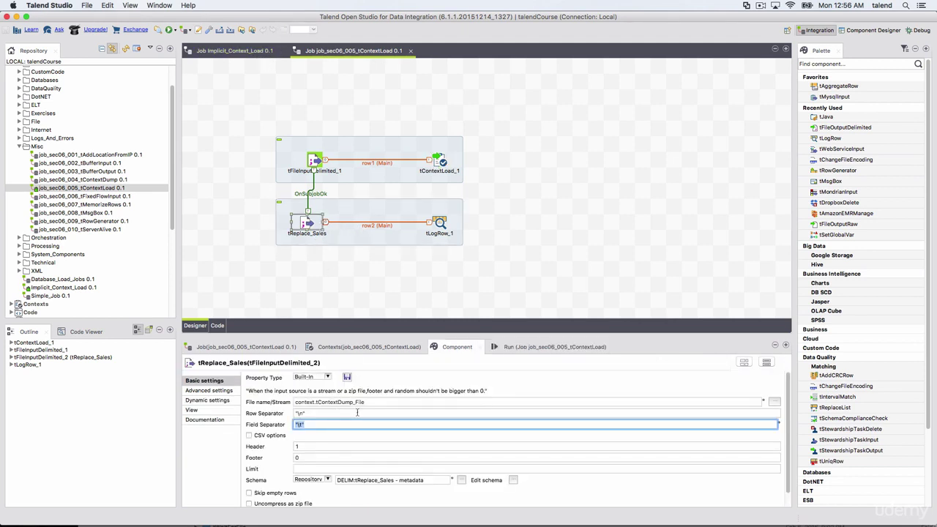
double_click(373, 403)
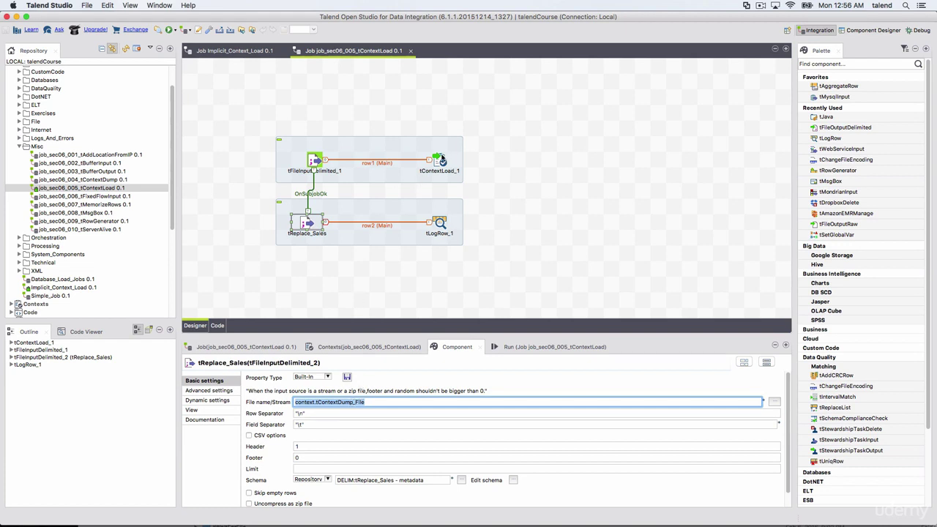
left_click(363, 257)
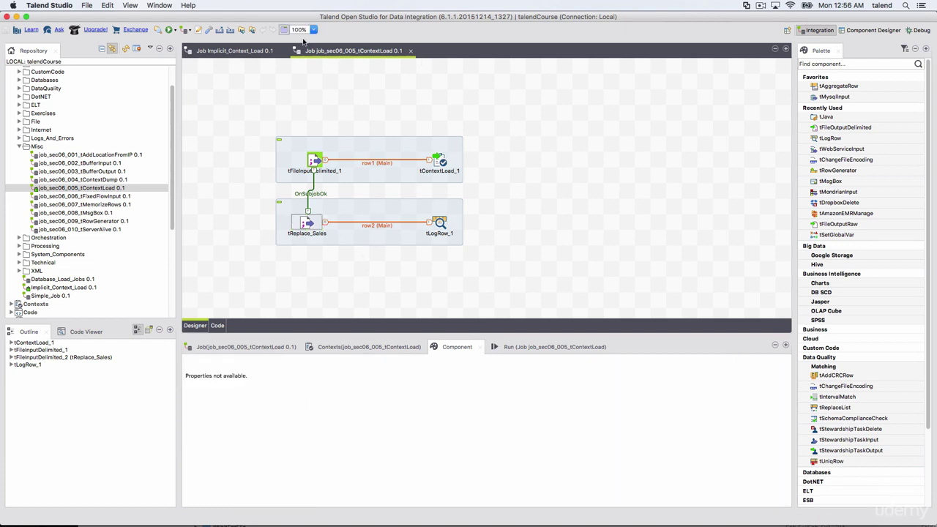
left_click(364, 155)
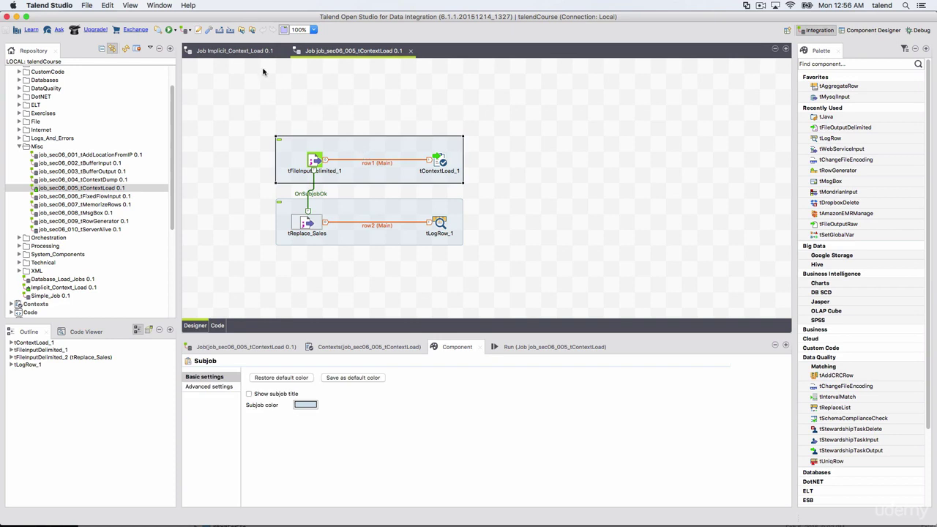
left_click(350, 208)
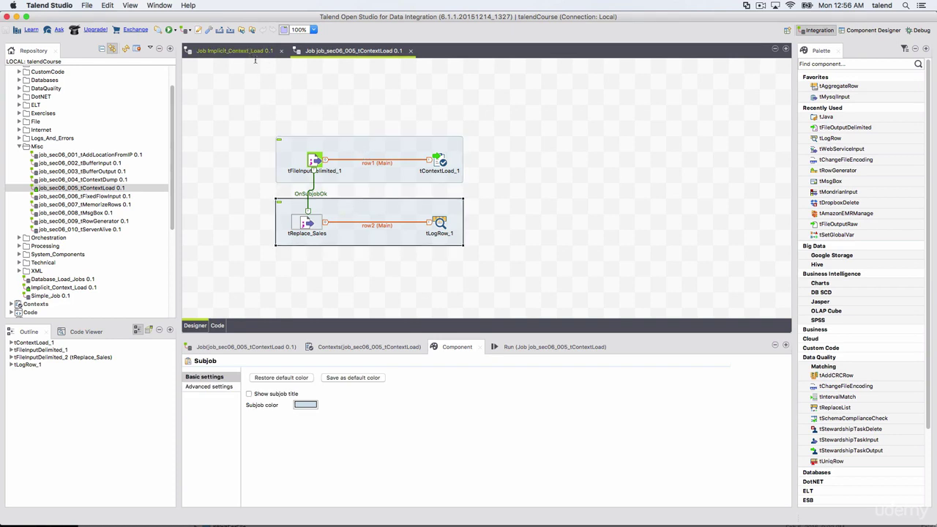
In the Implicit_Context_Load job, inspect the tReplace_Sales file name and the default value of the tContextDump_File context variable.
left_click(248, 52)
left_click(373, 183)
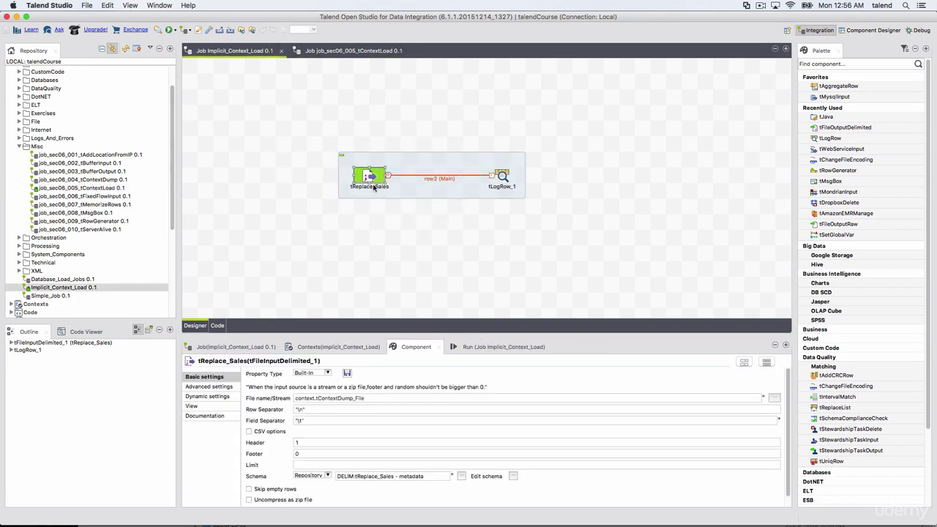
triple_click(371, 398)
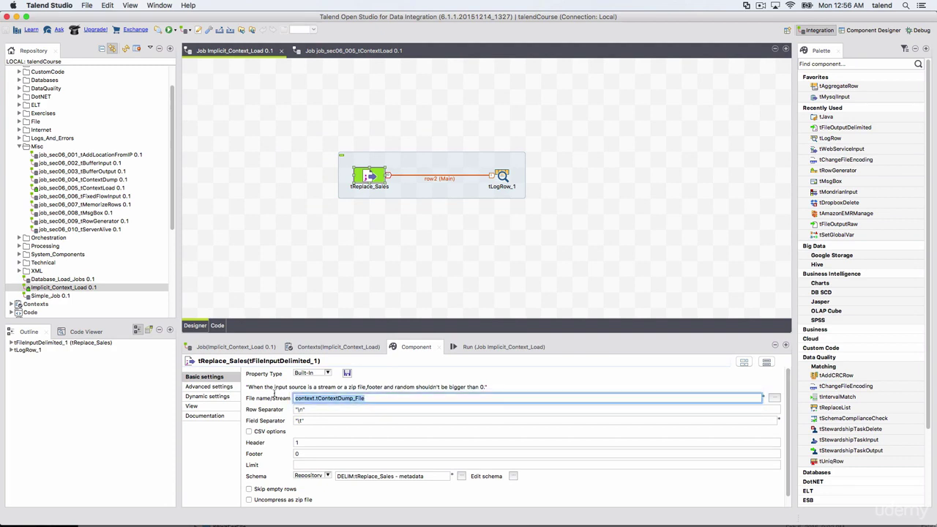
left_click(337, 346)
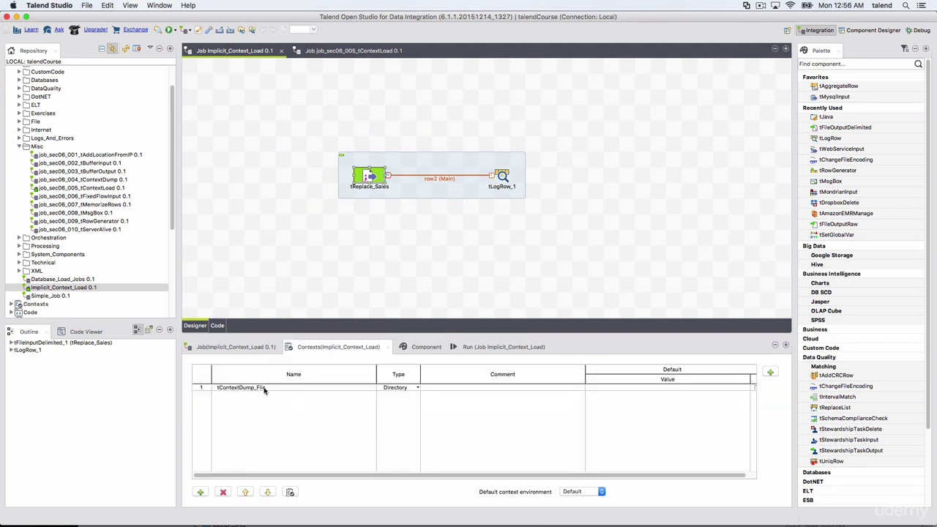
left_click(636, 388)
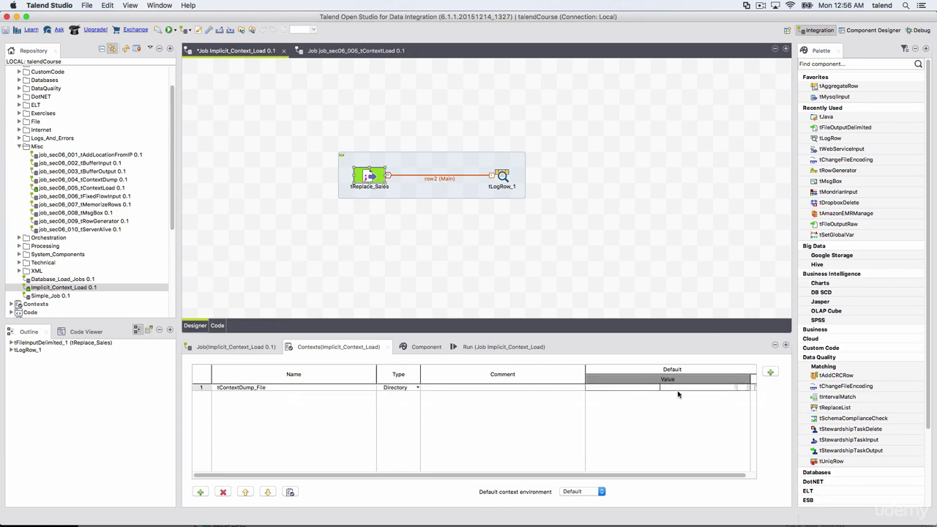
left_click(479, 350)
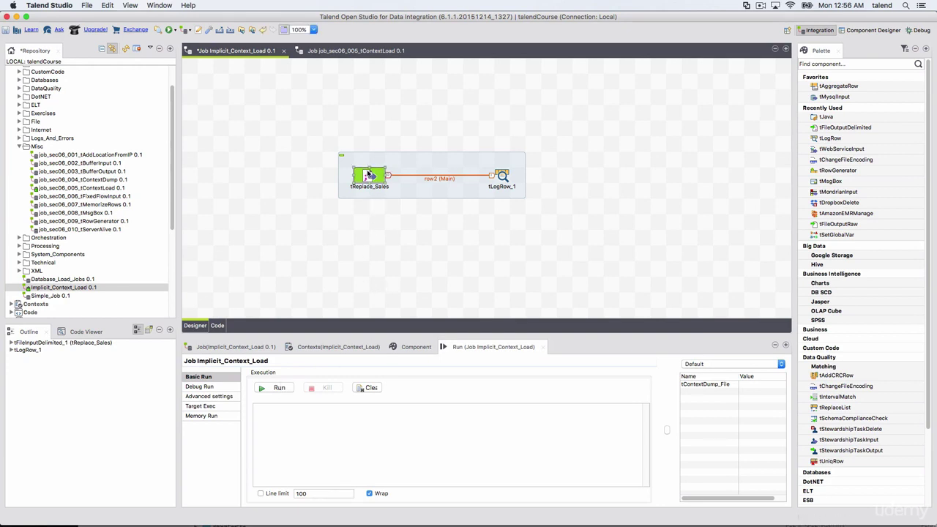
left_click(357, 345)
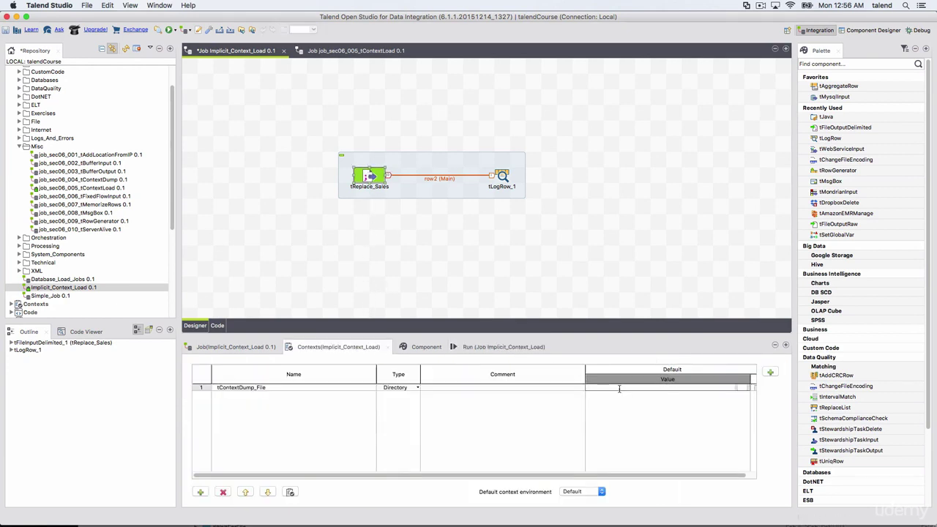
Run the Implicit_Context_Load job and examine the log line that sets the tContextDump_File key and its value.
left_click(502, 348)
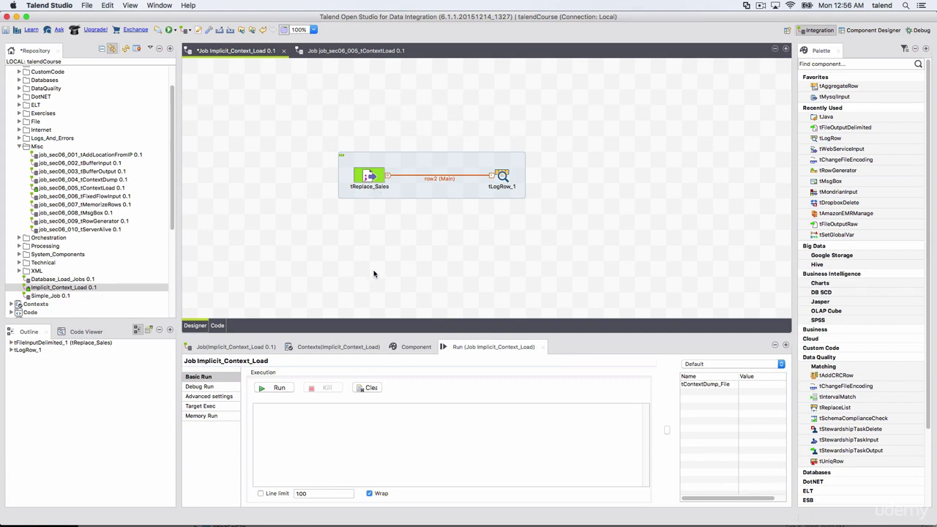
left_click(278, 388)
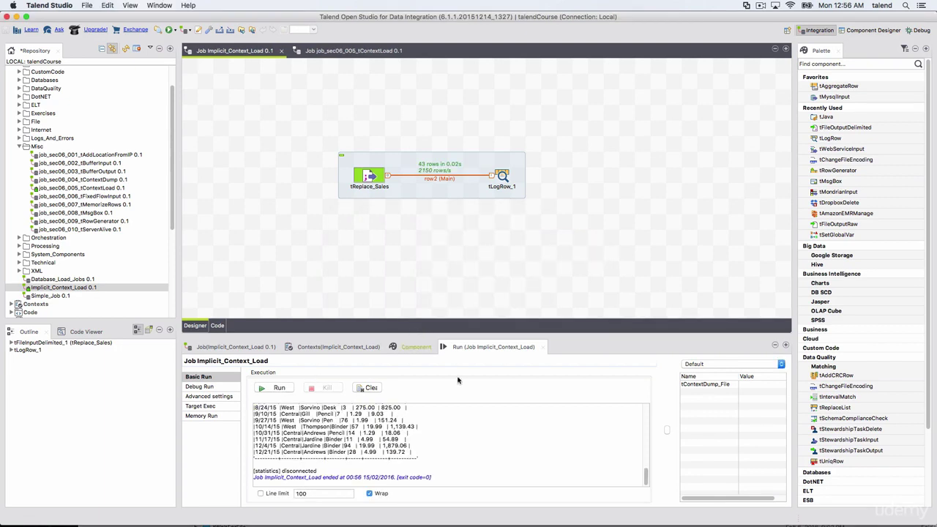
scroll(421, 447, "up", 15)
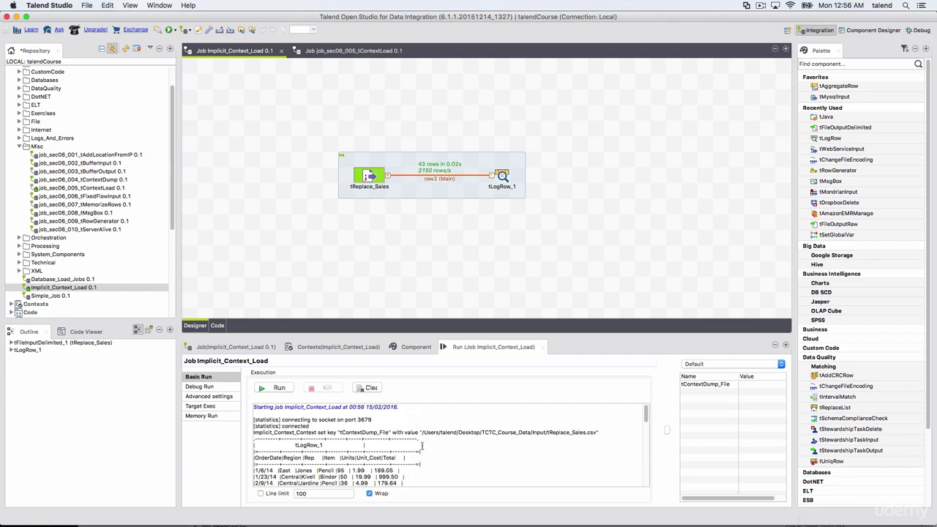
left_click(374, 178)
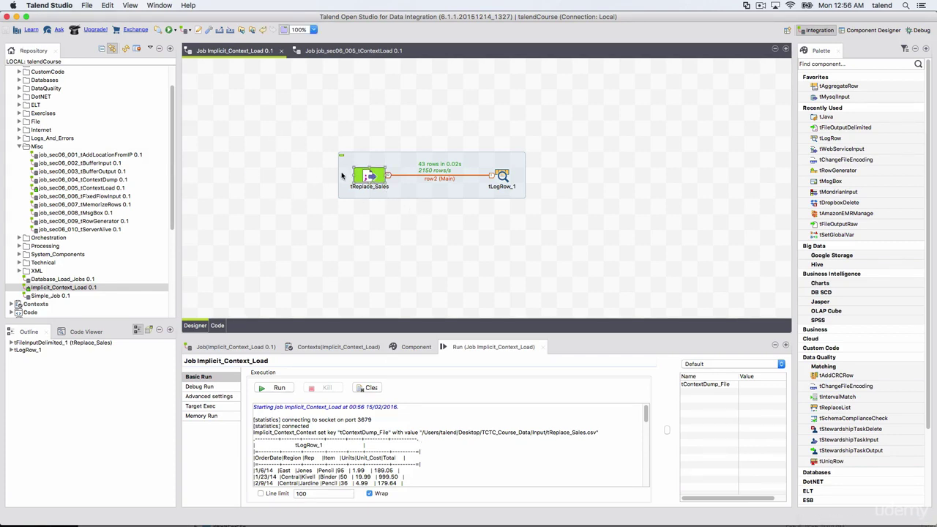
left_click(319, 171)
double_click(350, 432)
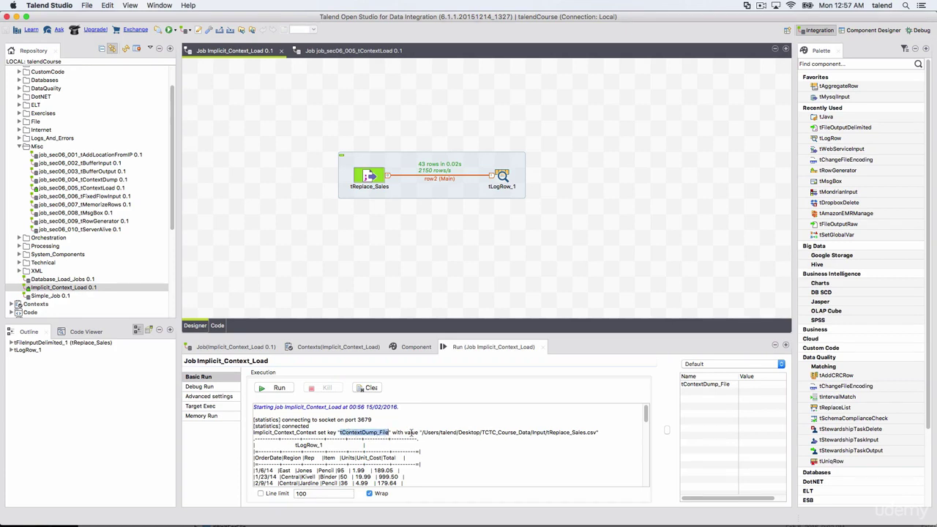
left_click_drag(421, 432, 595, 434)
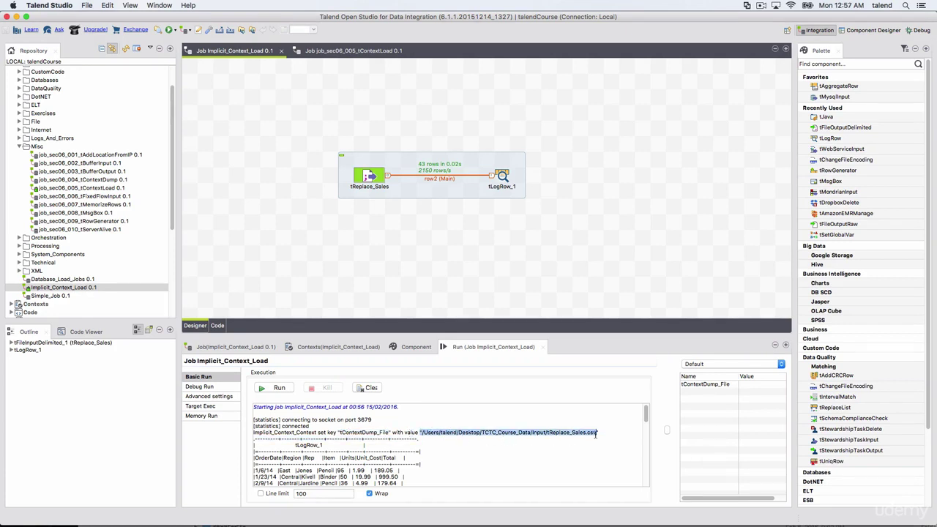
Recheck the context variables of Implicit_Context_Load, then close the job_sec06_005_tContextLoad job.
left_click(354, 349)
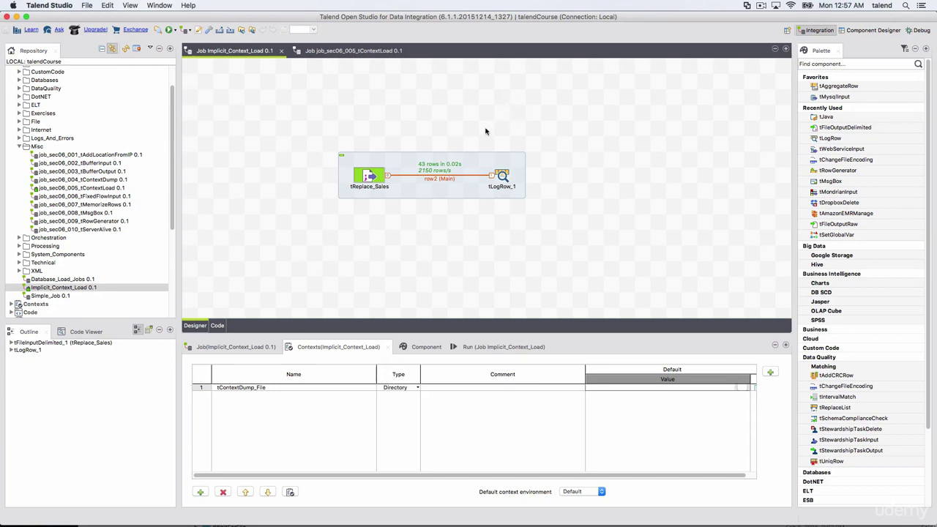
left_click(329, 52)
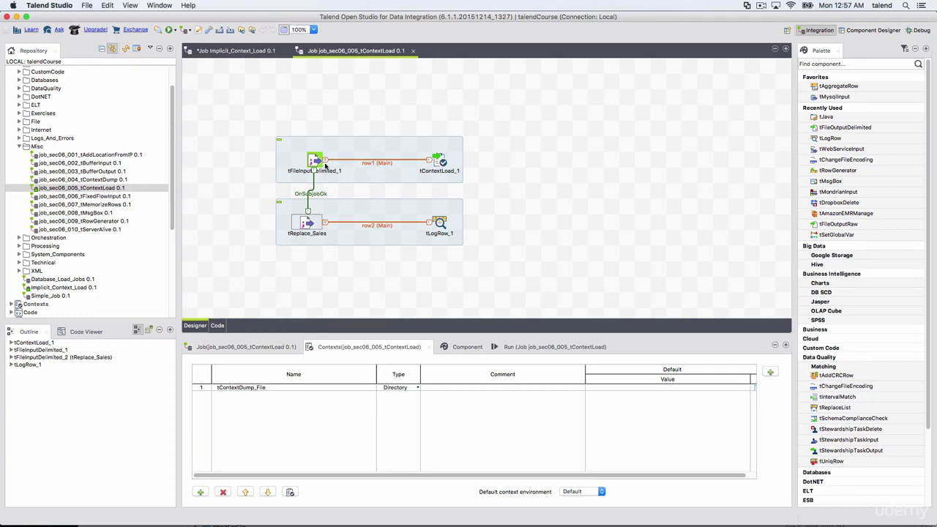
left_click(413, 51)
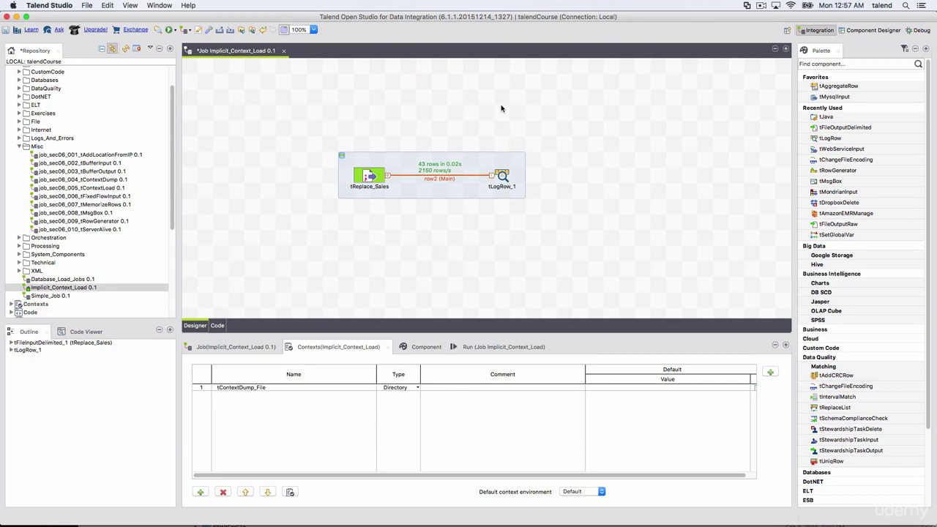
Review the project's implicit context load settings, including the source file and field separator, and leave them without saving.
left_click(204, 32)
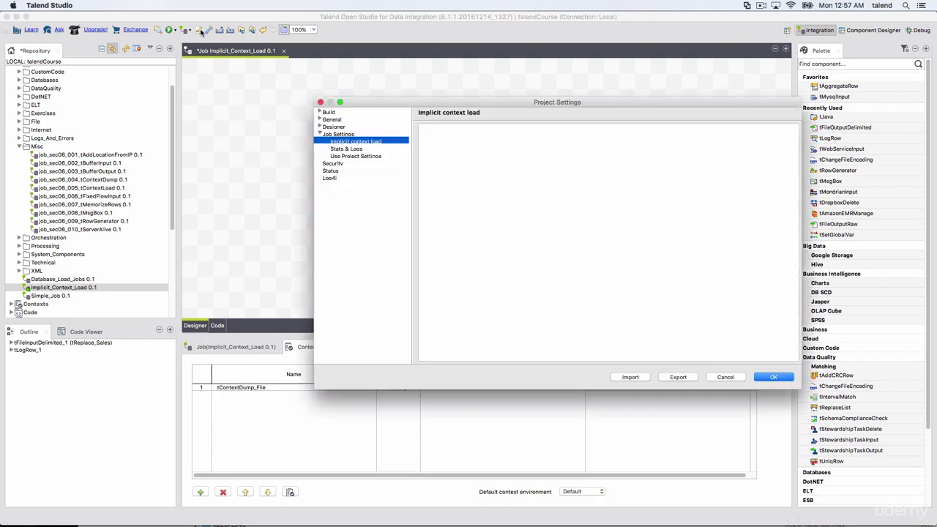
left_click(343, 136)
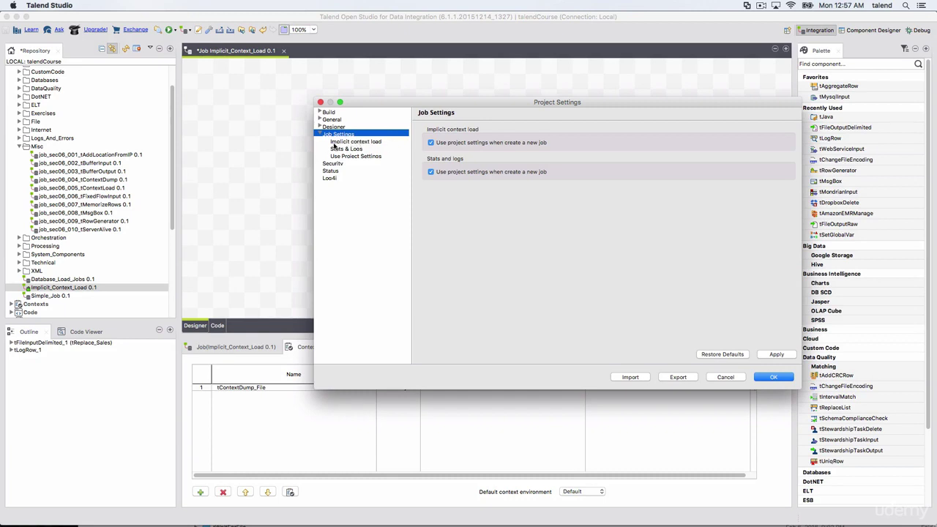
left_click(348, 142)
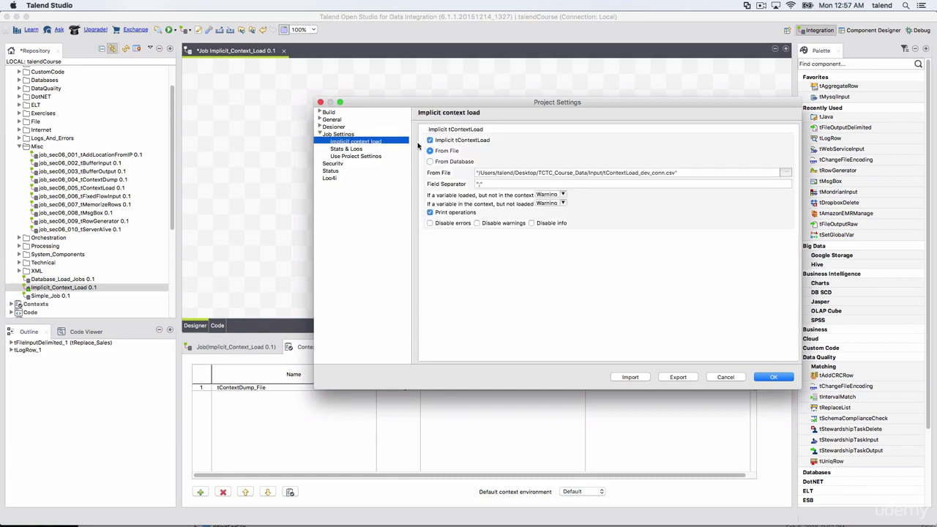
left_click(430, 140)
left_click(430, 140)
left_click(687, 174)
left_click_drag(687, 173, 514, 168)
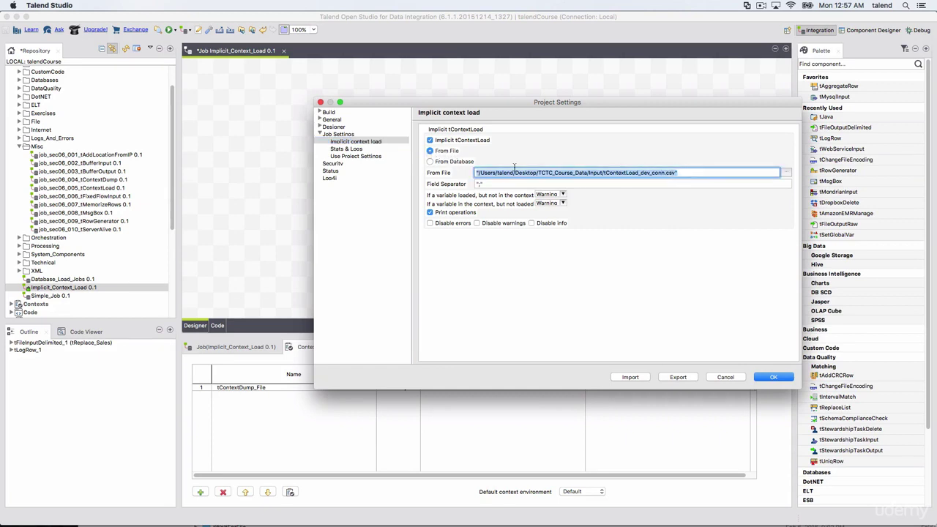
left_click(478, 185)
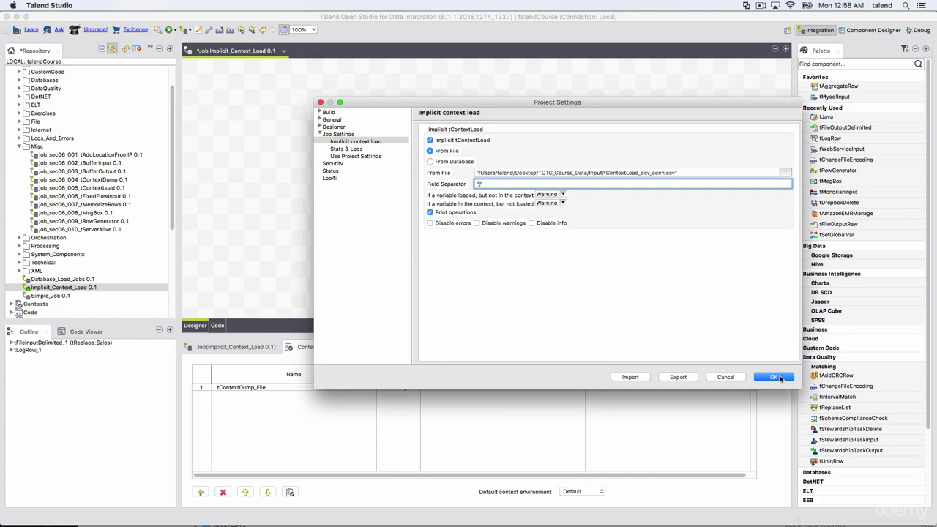
left_click(721, 378)
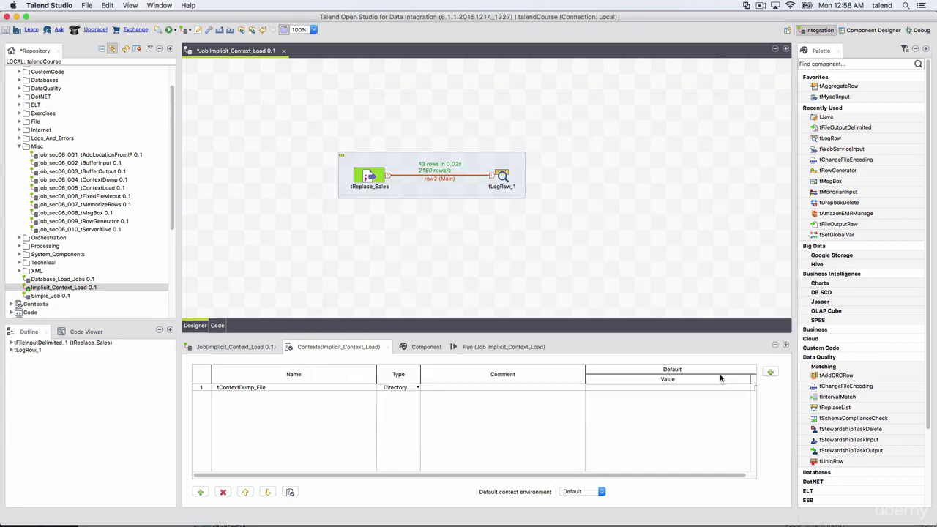
Clear the job's run output, then review the tReplace_Sales component settings and the job's context variables.
left_click(489, 347)
left_click(370, 388)
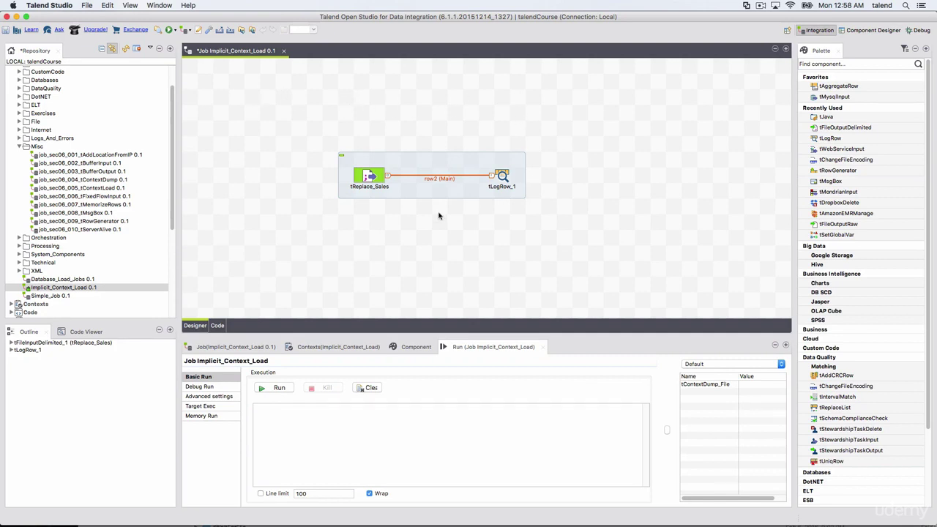
double_click(368, 176)
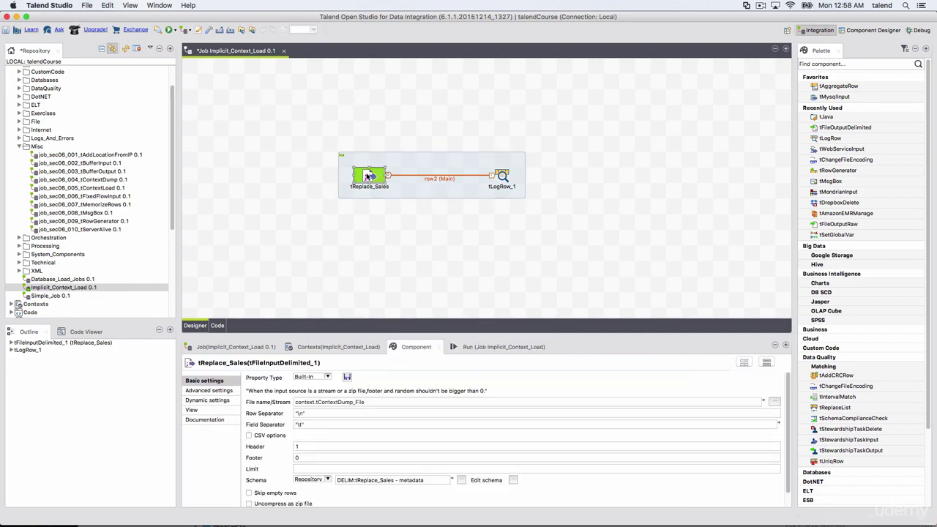
left_click(345, 348)
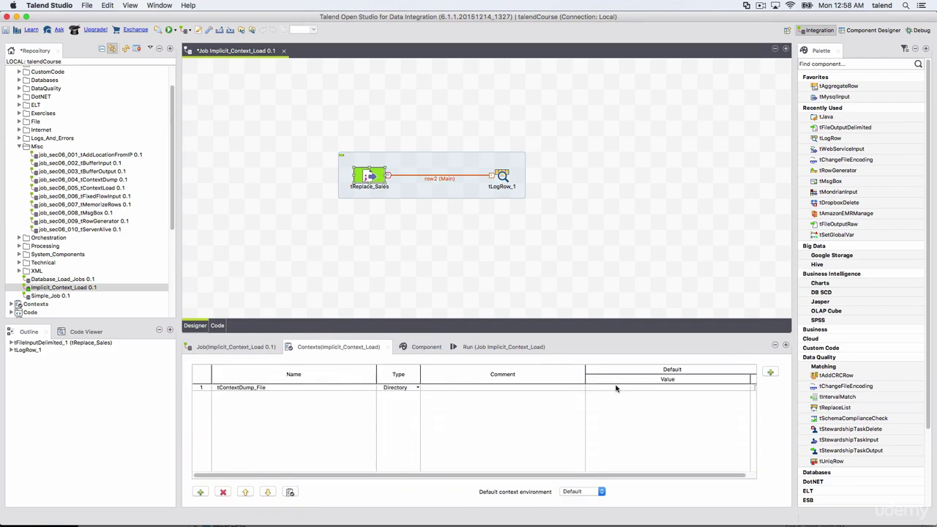
Review the implicit context load file and field separator in the extra settings of Implicit_Context_Load, leaving the project-settings override choice cancelled.
left_click(401, 150)
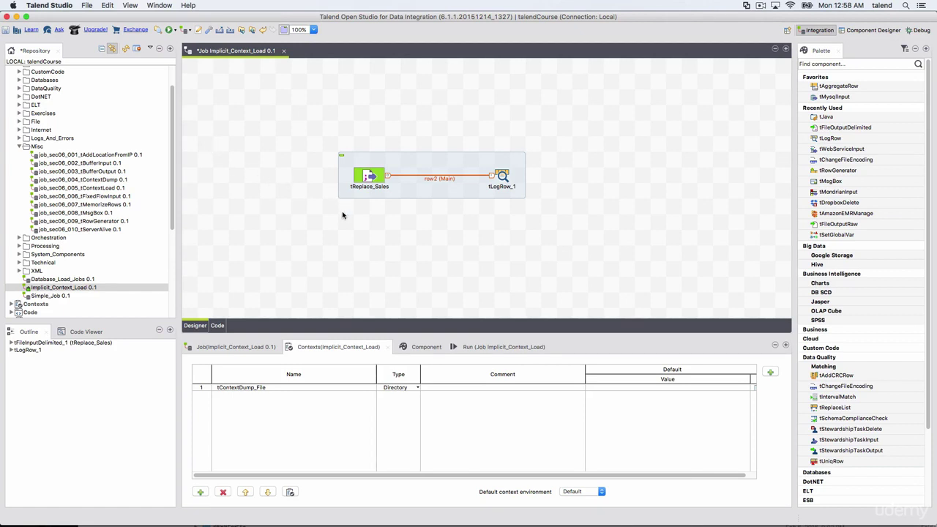
left_click(239, 348)
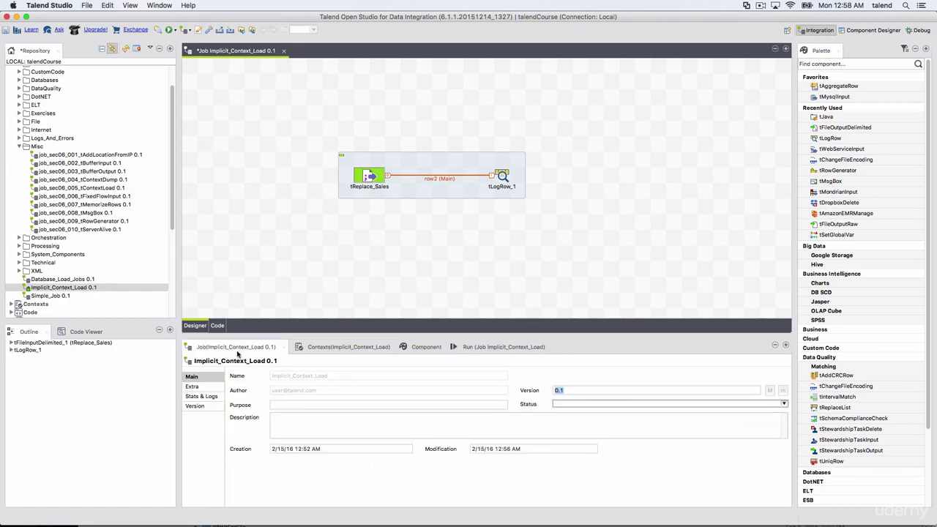
left_click(192, 386)
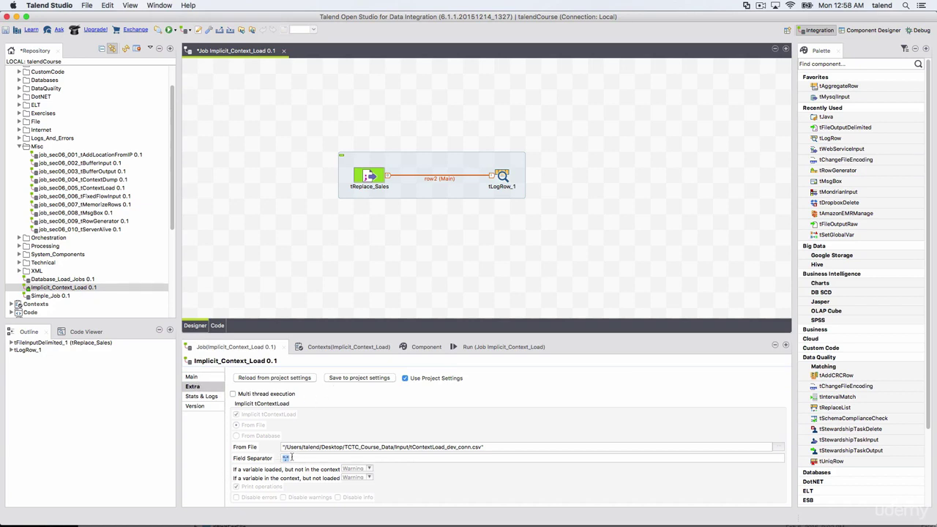
left_click(368, 445)
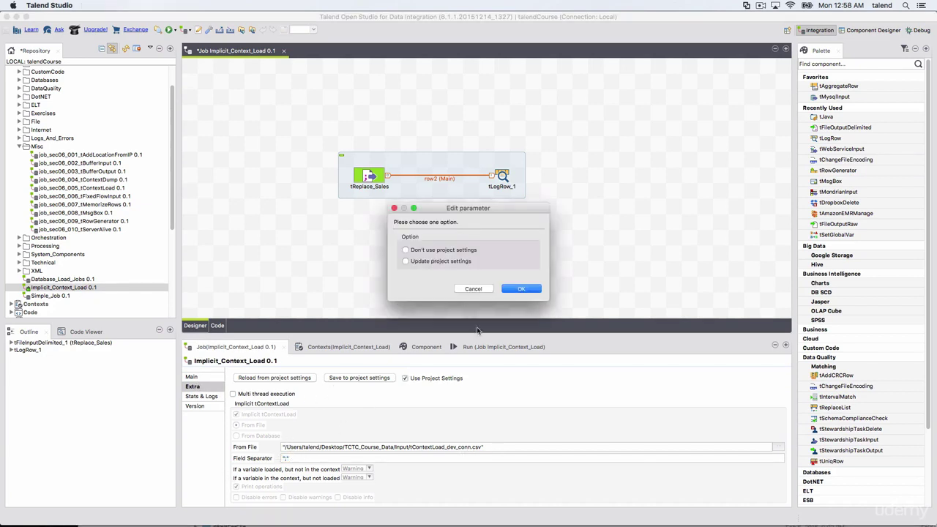
left_click(476, 290)
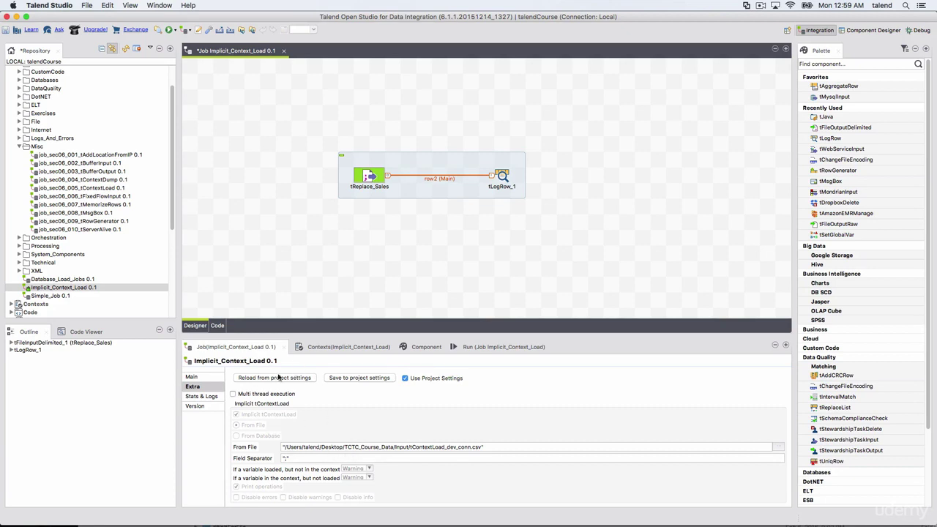
Try opting the job out of the project settings and disabling Implicit tContextLoad, then restore the use of project settings.
left_click(431, 379)
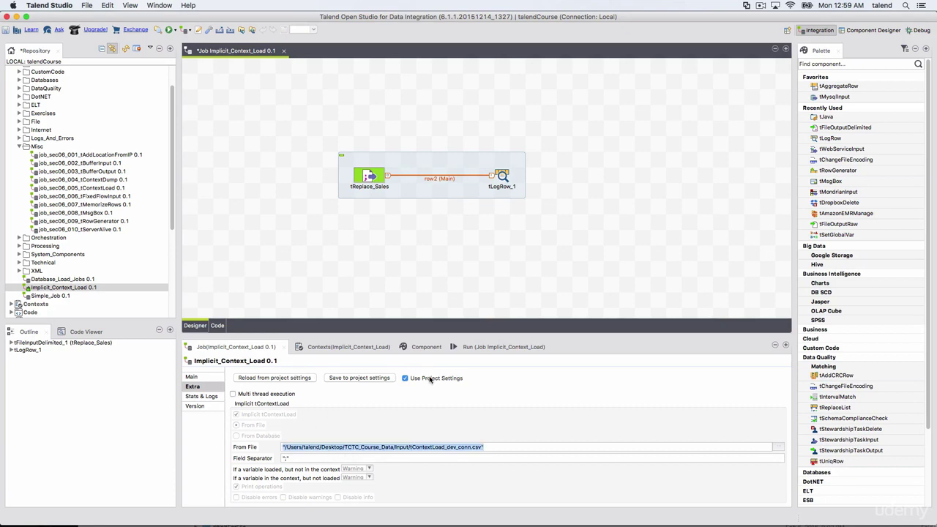
left_click(405, 378)
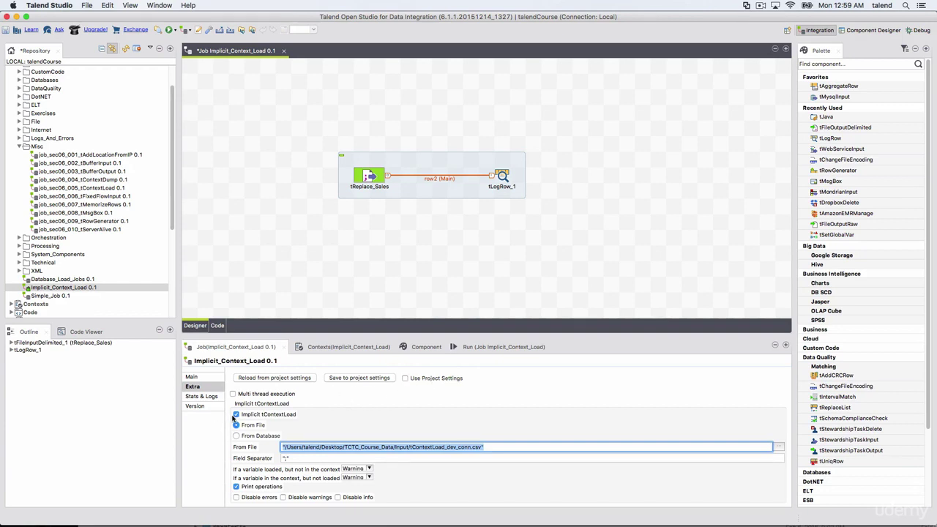
left_click(235, 414)
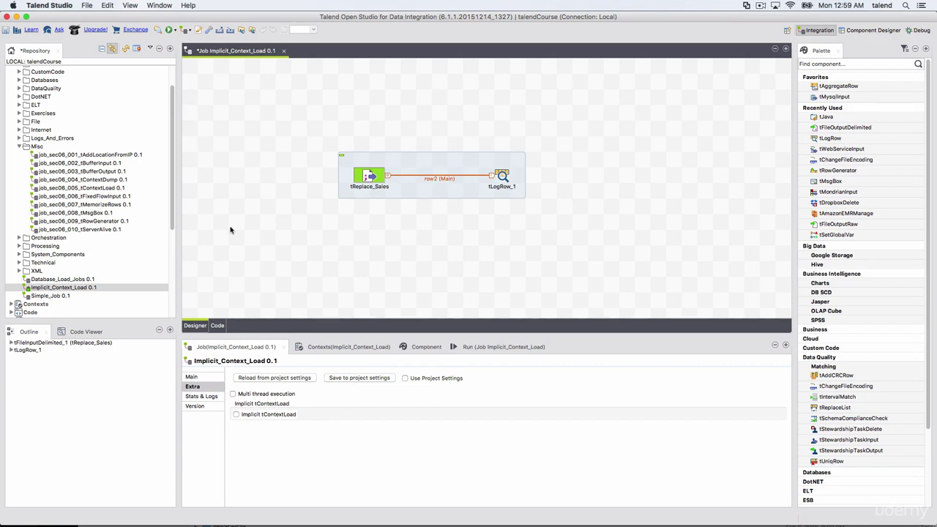
left_click(405, 378)
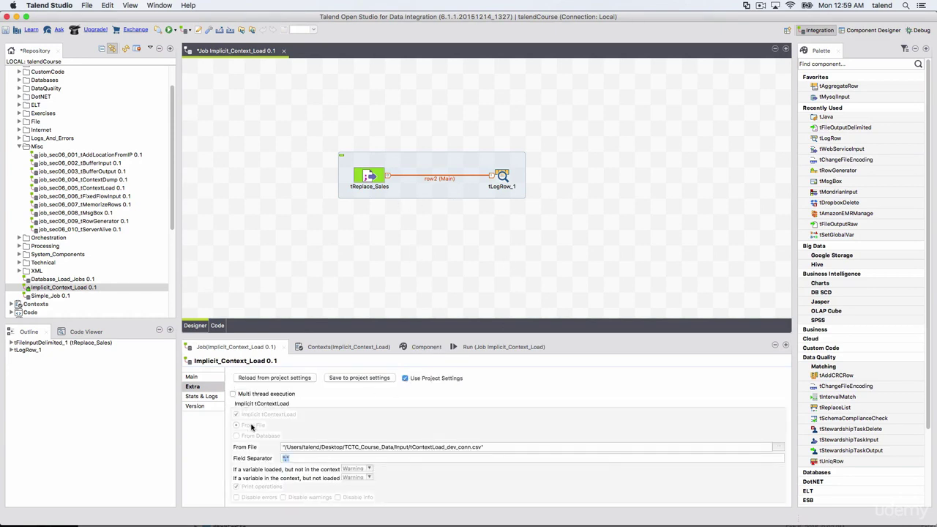
left_click(474, 342)
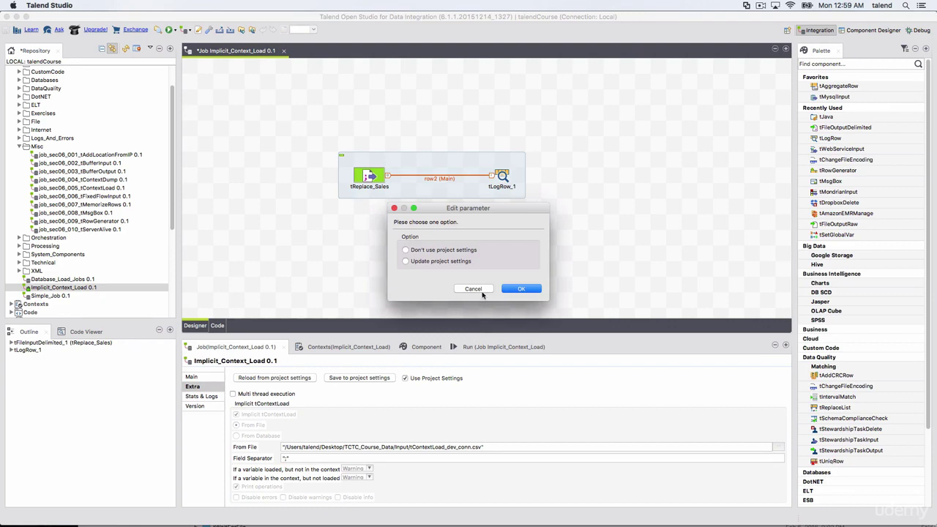
left_click(474, 289)
Open the job_sec06_005_tContextLoad job and examine its row1 schema and tFileInputDelimited_1 component settings.
left_click(421, 347)
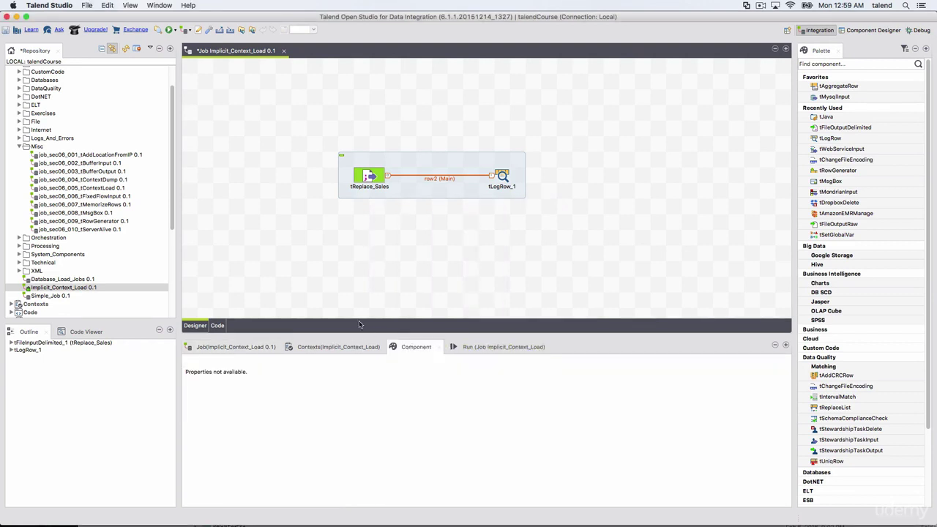
double_click(103, 188)
left_click(409, 163)
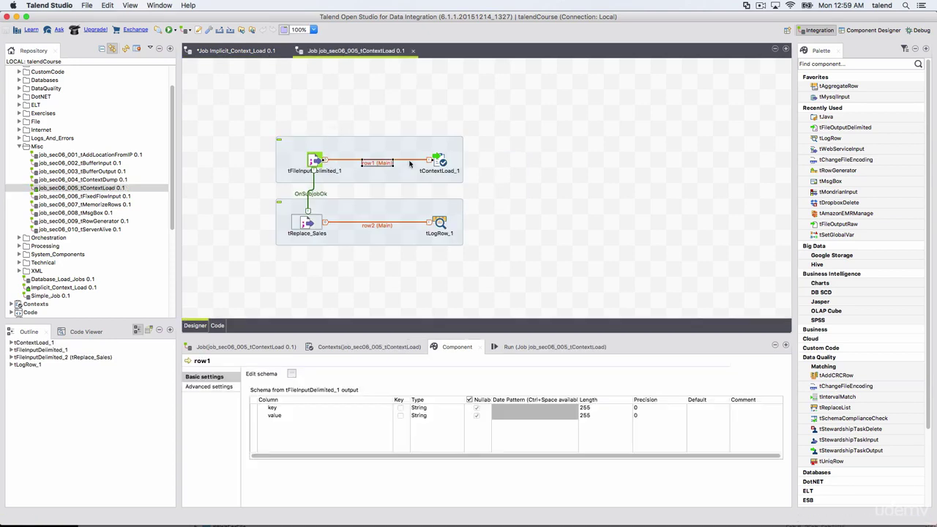
left_click(314, 161)
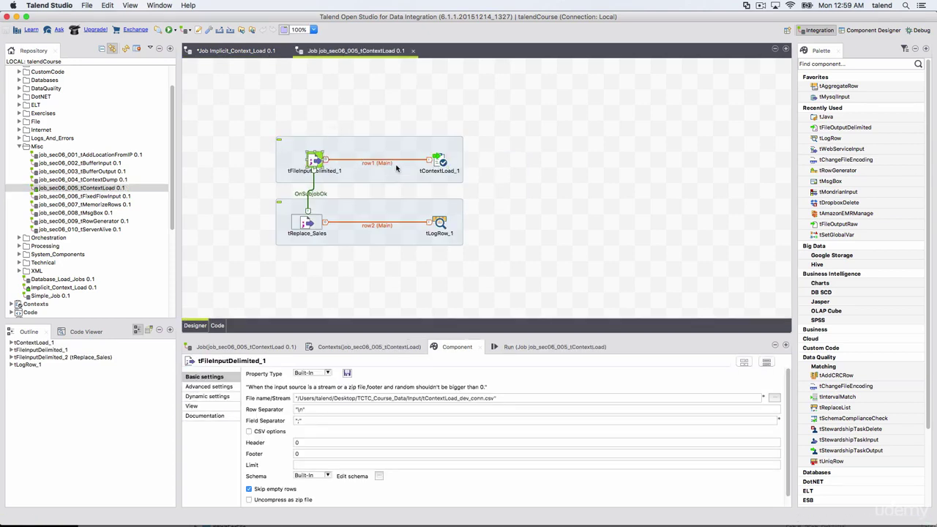
left_click(480, 209)
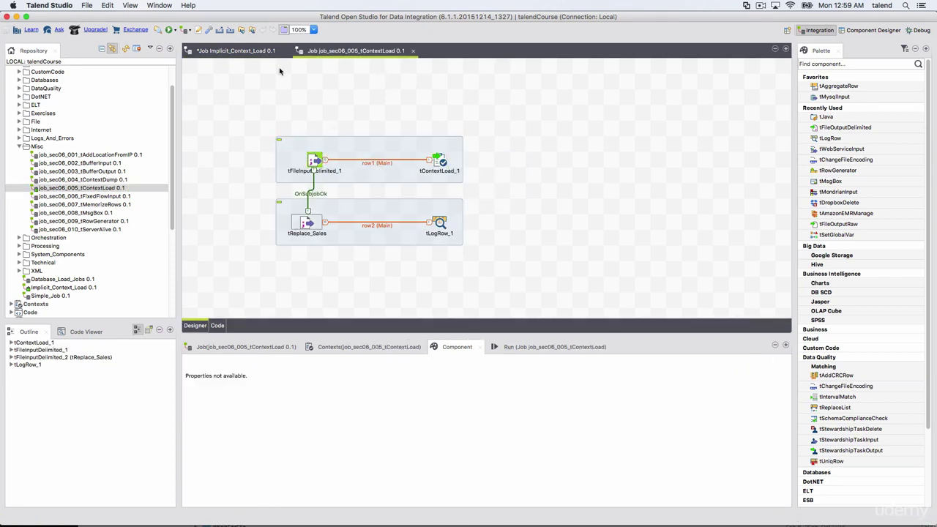
Compare with the tReplace_Sales component settings in Implicit_Context_Load, and close the job_sec06_005_tContextLoad job.
left_click(264, 53)
left_click(461, 192)
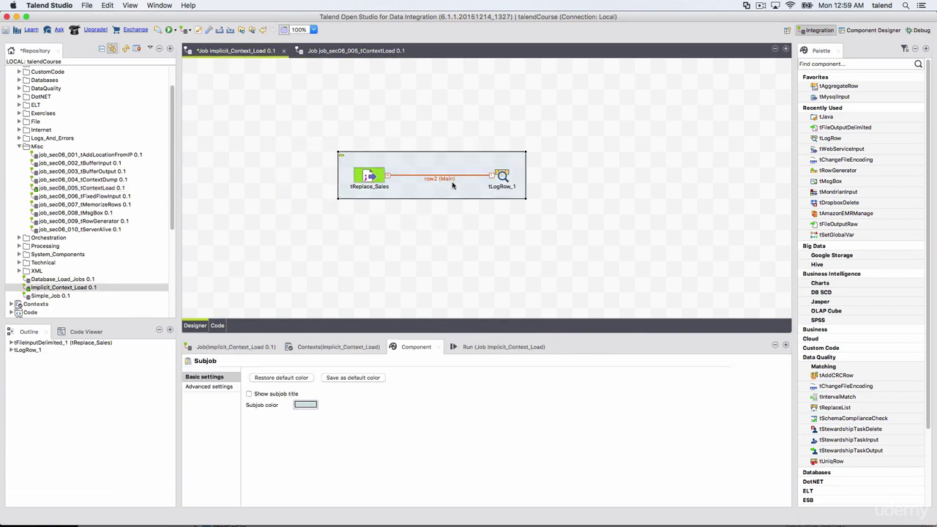
left_click(368, 179)
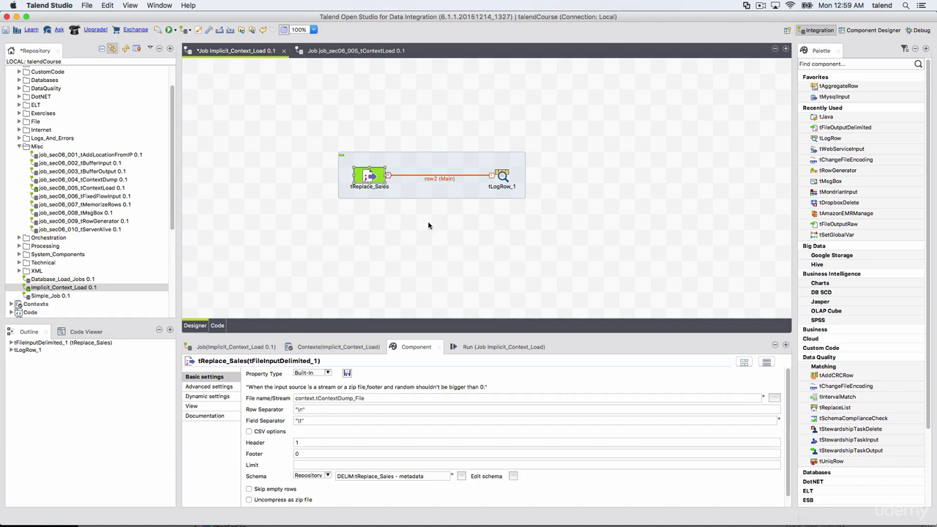
left_click(366, 55)
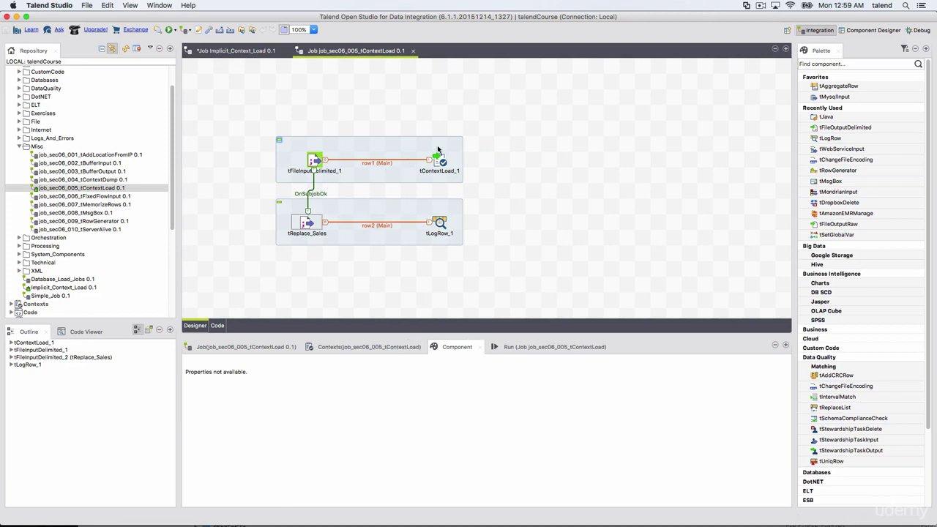
left_click(414, 52)
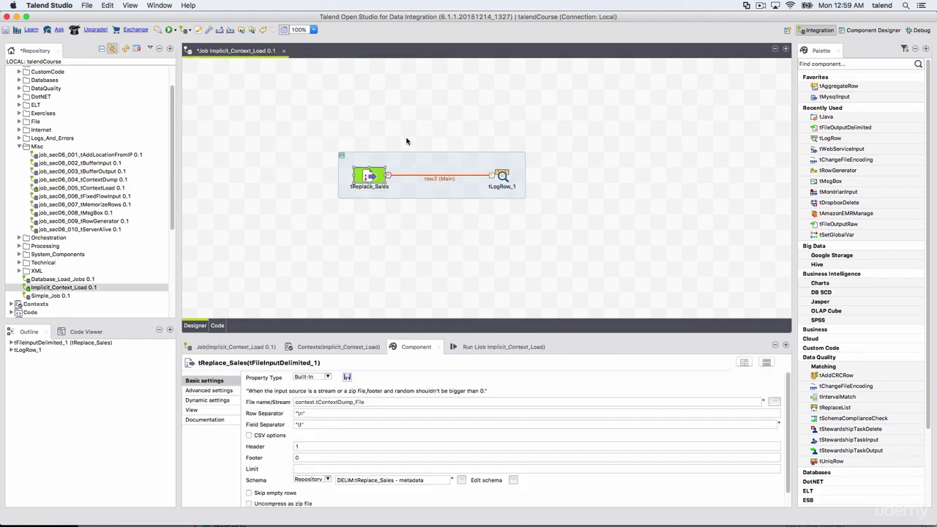
left_click(369, 176)
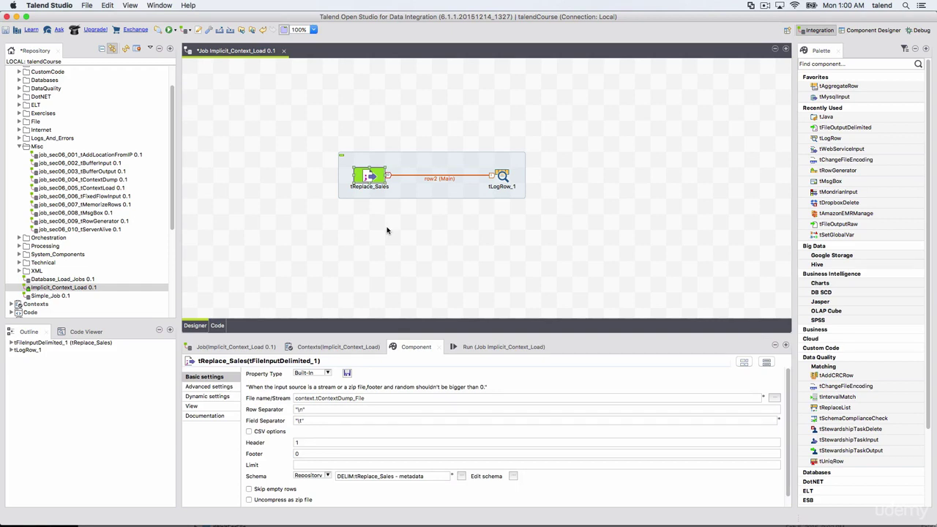
left_click(293, 169)
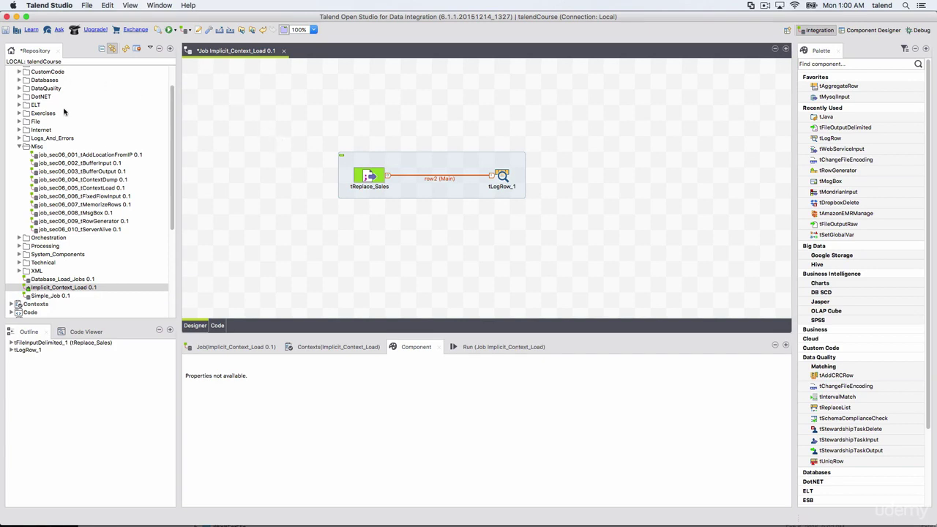
Reopen the extra settings of Implicit_Context_Load and review how it takes implicit context load from the project settings.
left_click(129, 5)
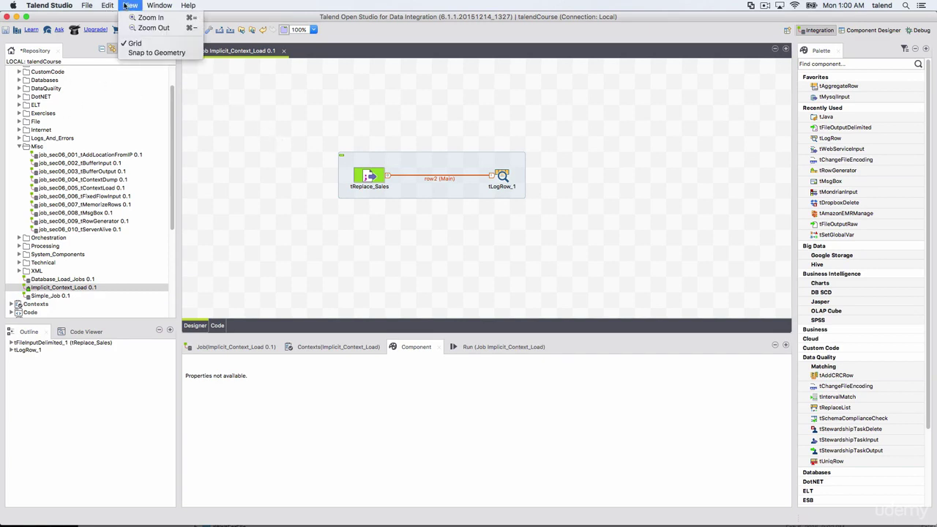
left_click(257, 253)
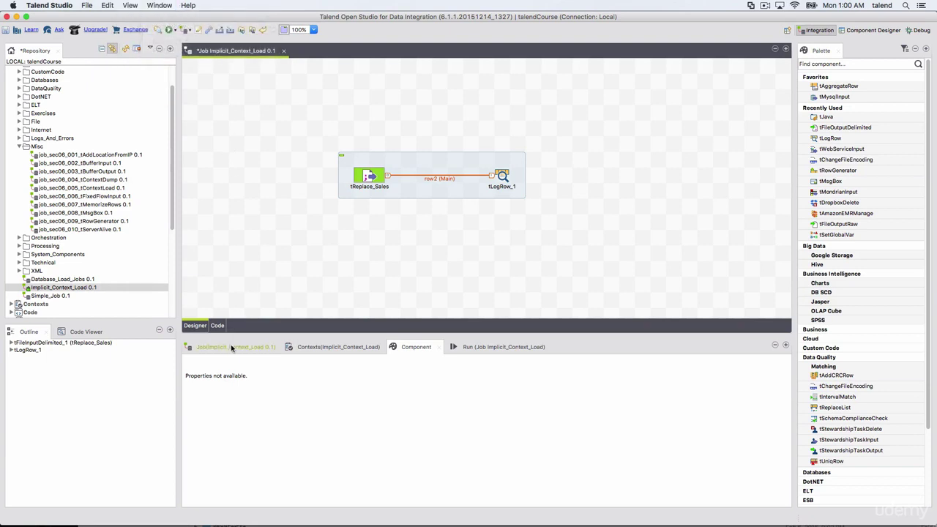
left_click(231, 347)
left_click(191, 386)
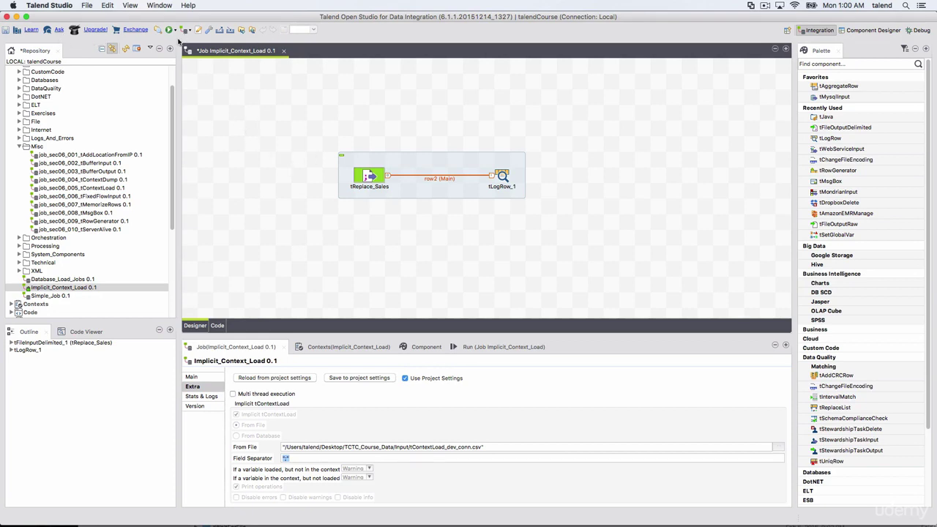
Save the job, disable Implicit tContextLoad in the project settings, and save the job again.
left_click(16, 30)
left_click(197, 30)
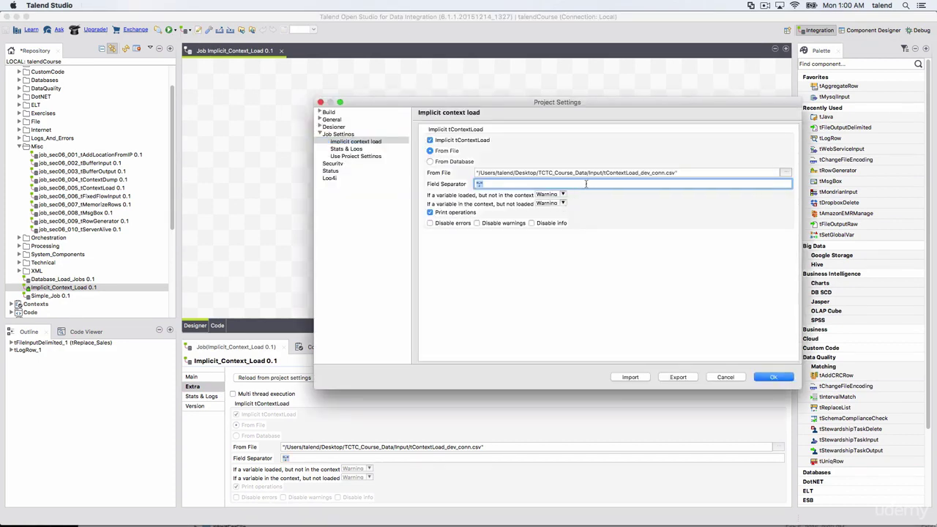
left_click(429, 140)
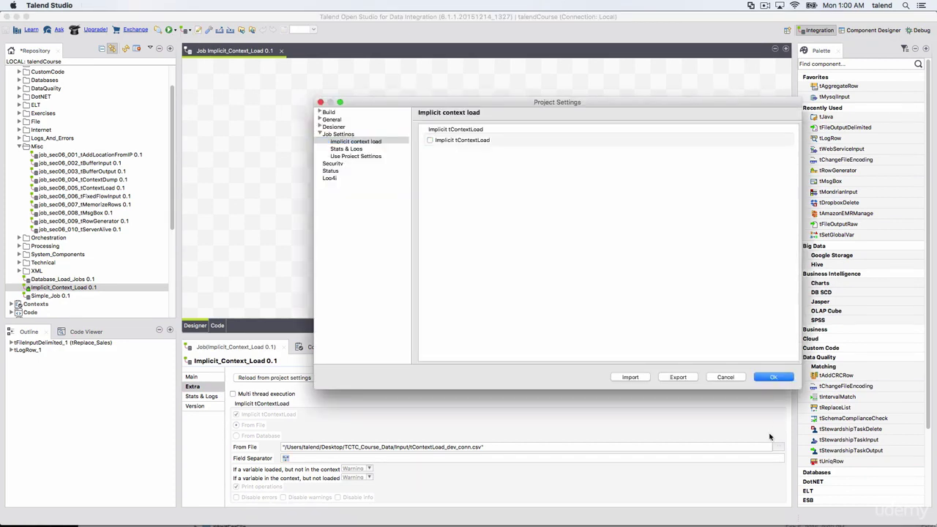
left_click(767, 376)
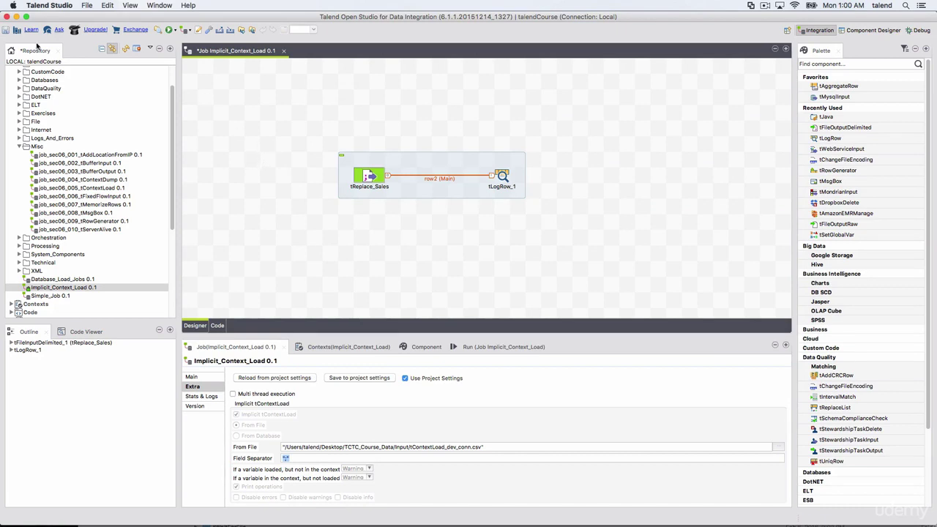
left_click(6, 31)
Disable Implicit tContextLoad in the job's own extra settings, re-enable Use Project Settings, and save the job.
left_click(424, 347)
left_click(352, 347)
left_click(246, 345)
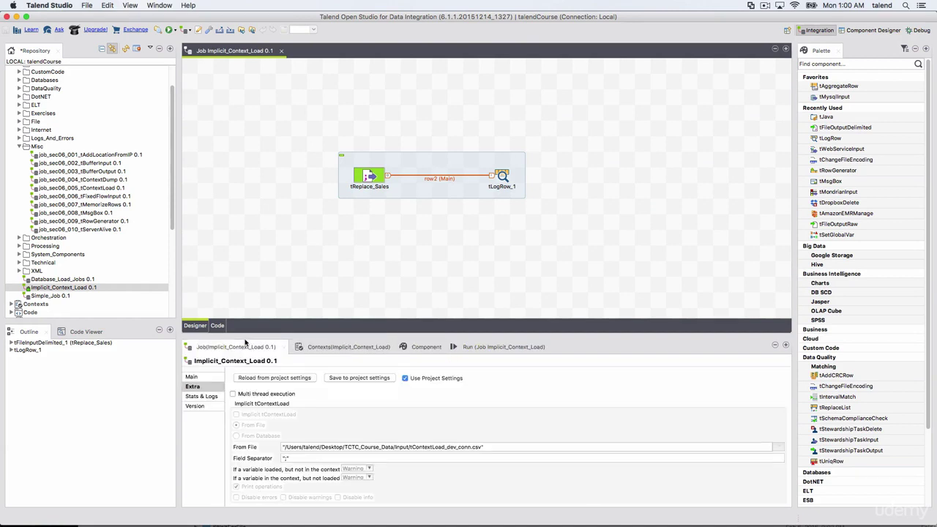
left_click(406, 379)
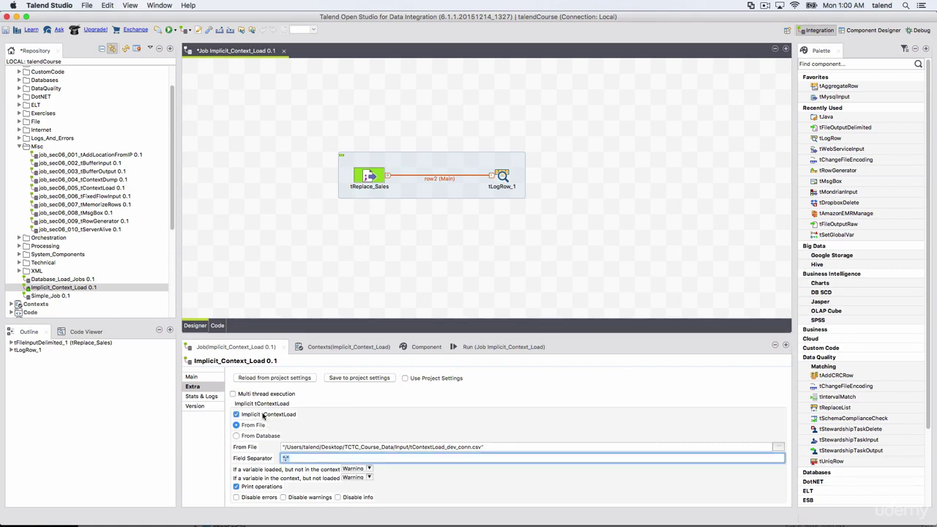
left_click(264, 414)
left_click(263, 415)
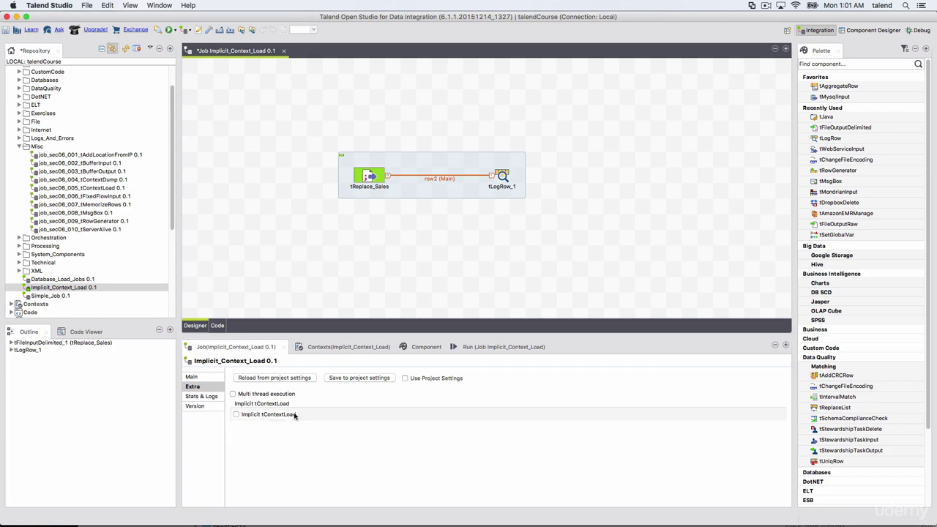
left_click(420, 378)
left_click(7, 31)
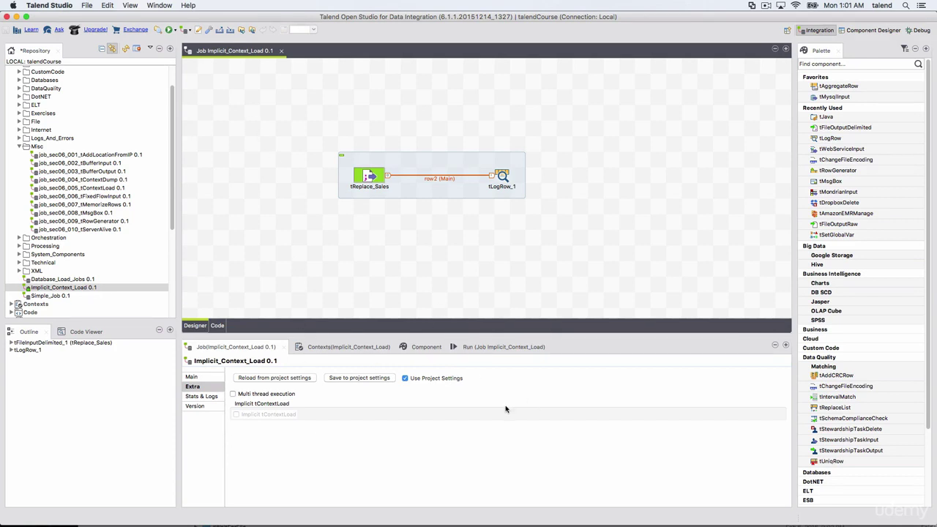
Run the Implicit_Context_Load job without implicit context loading and highlight the error line in the run output.
left_click(439, 253)
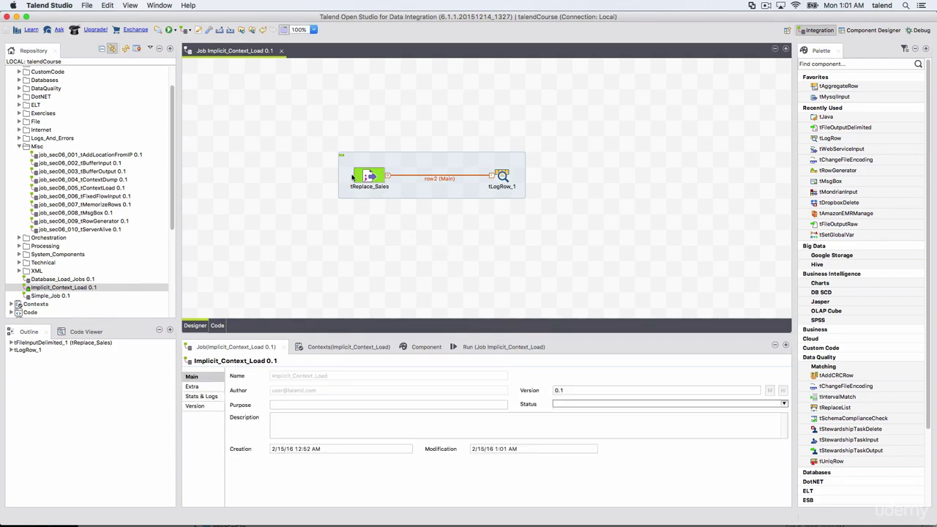
left_click(468, 347)
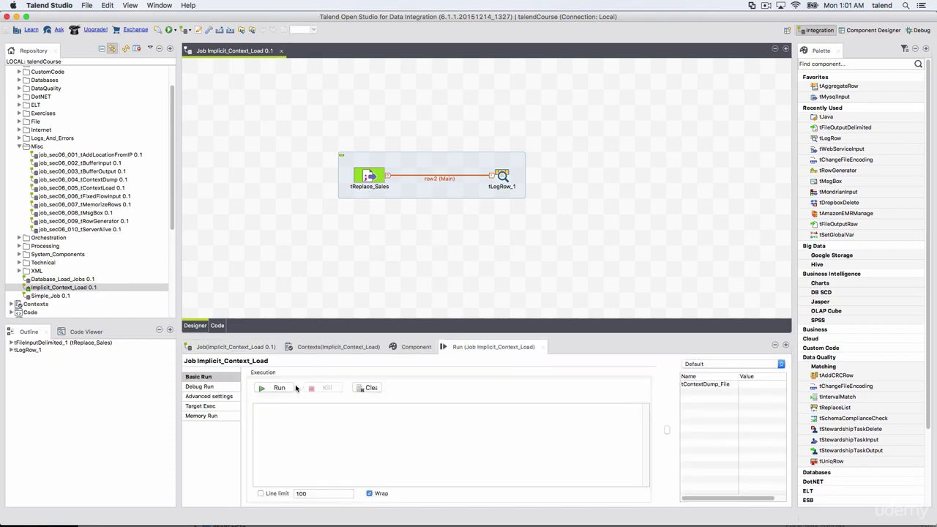
left_click(281, 390)
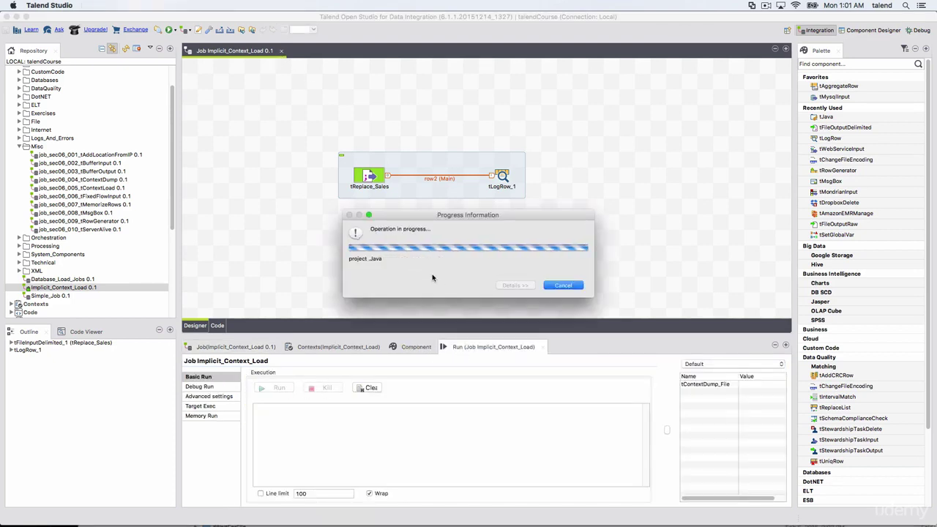
left_click_drag(322, 423, 253, 421)
Check the context variable used as the tReplace_Sales file name, then clear the job's run output.
double_click(371, 175)
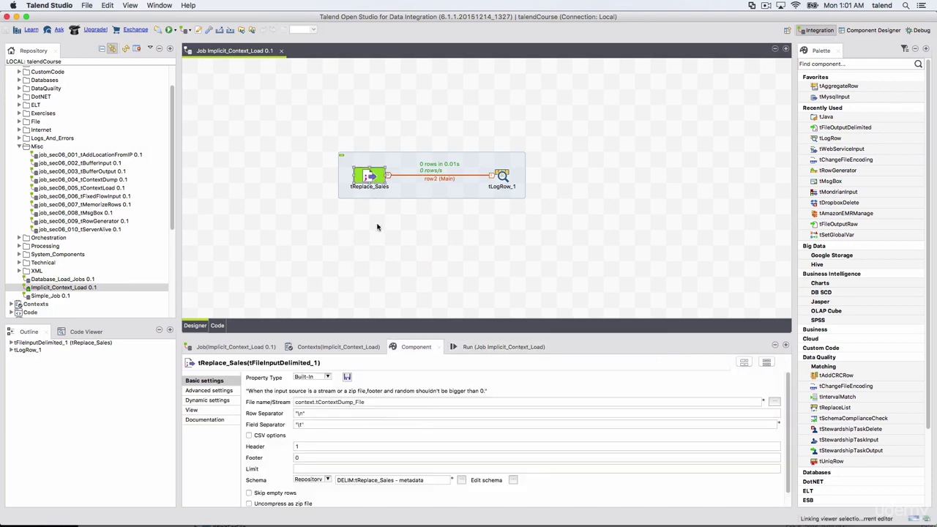
left_click_drag(375, 402, 272, 393)
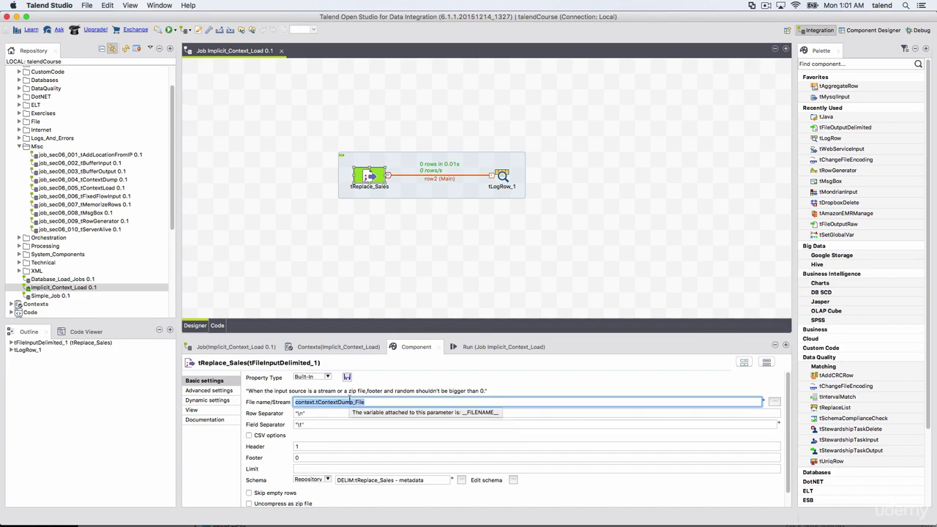
left_click(480, 346)
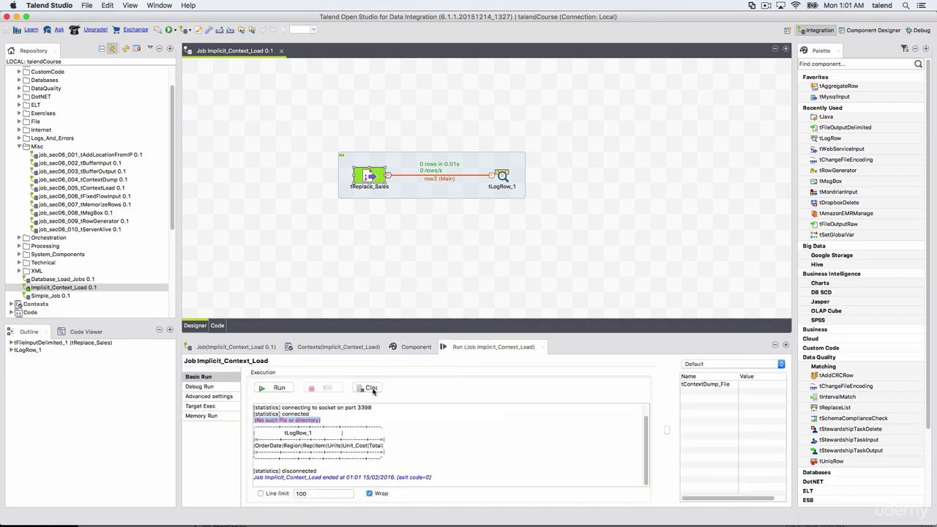
left_click(391, 241)
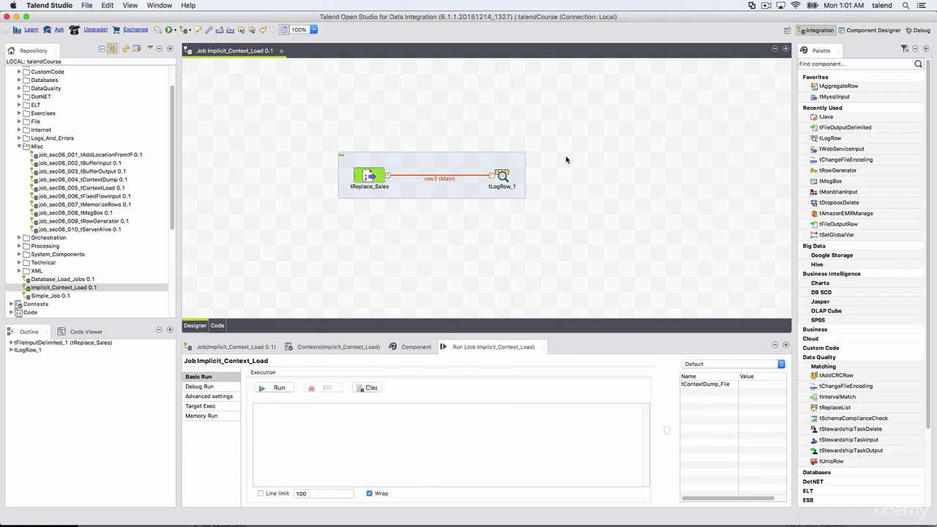